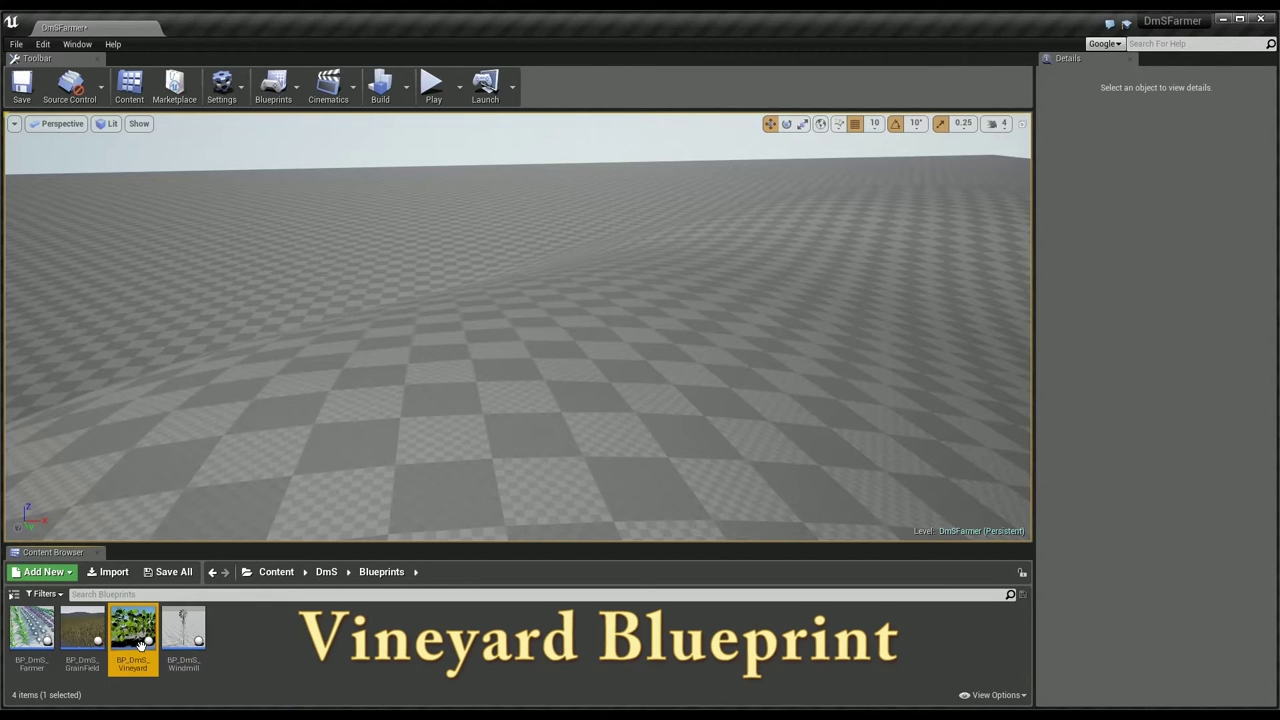
Place BP_DmS_Vineyard, raise it, and stretch its End Point to a row length of 1210
drag(139, 644, 310, 426)
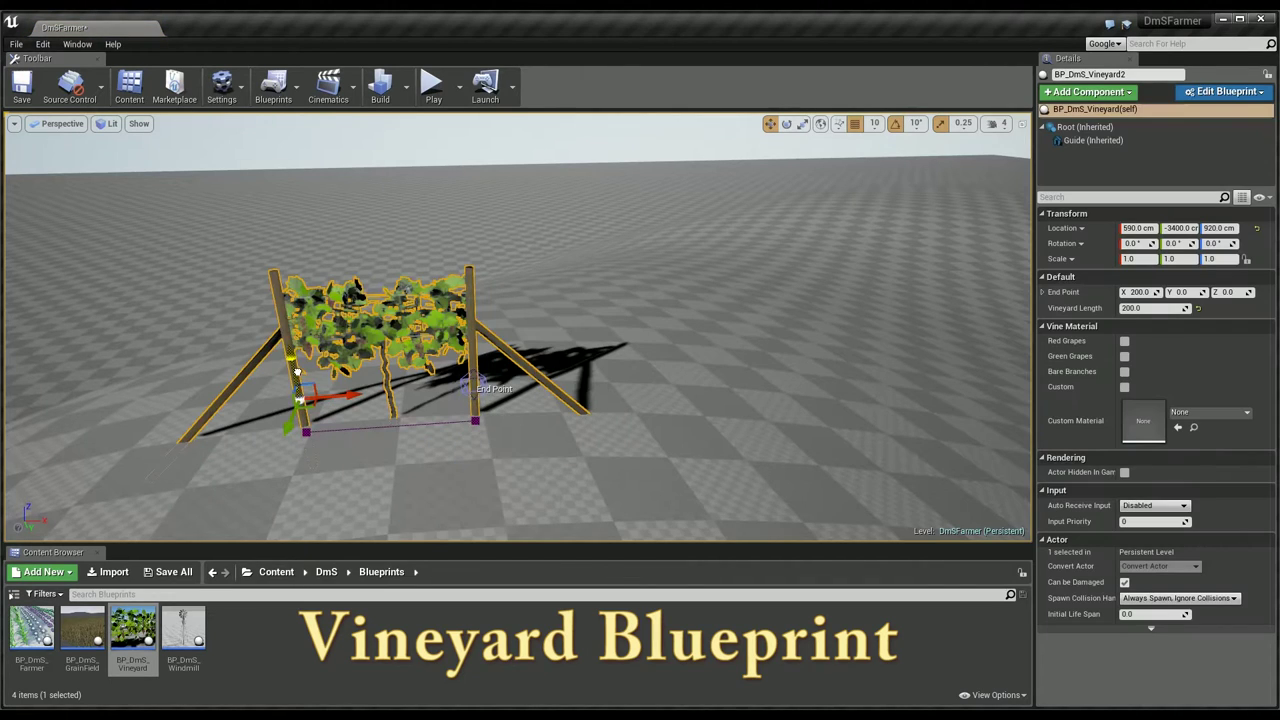
drag(297, 330, 291, 234)
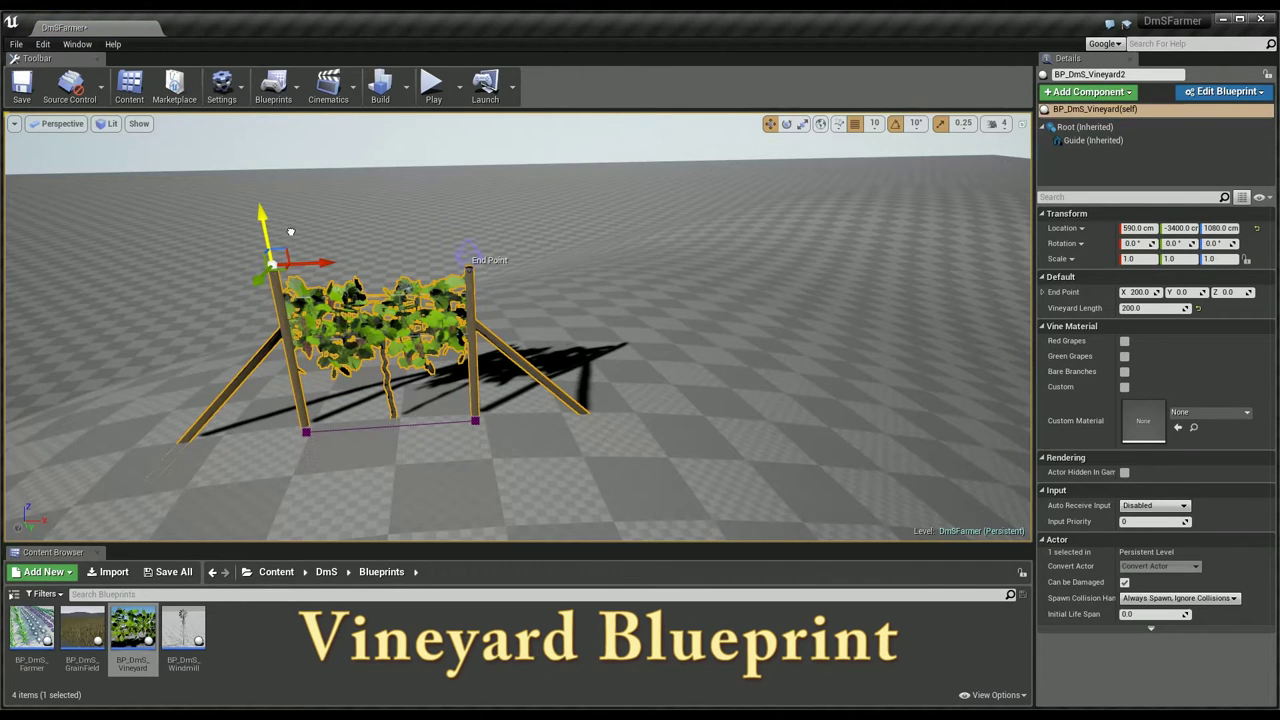
click(472, 248)
drag(514, 254, 1028, 310)
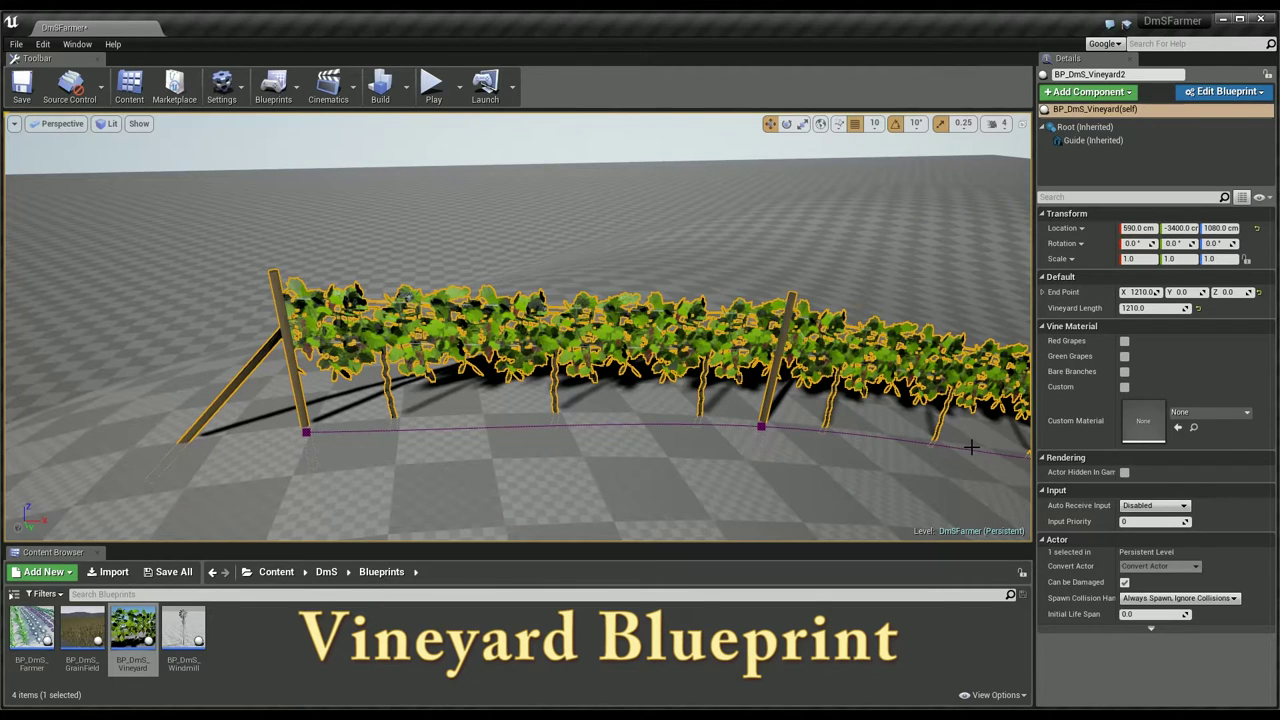
Cycle the vines through Green Grapes, Bare Branches and Red Grapes
click(1125, 358)
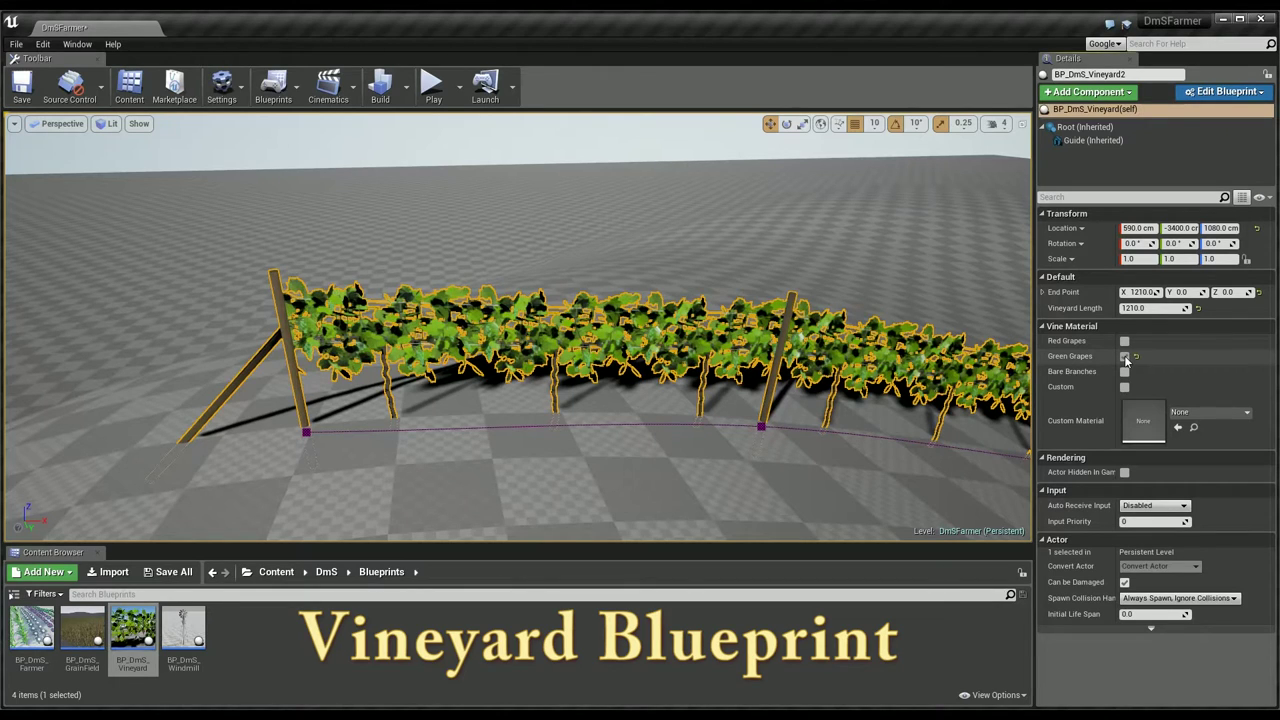
click(1125, 372)
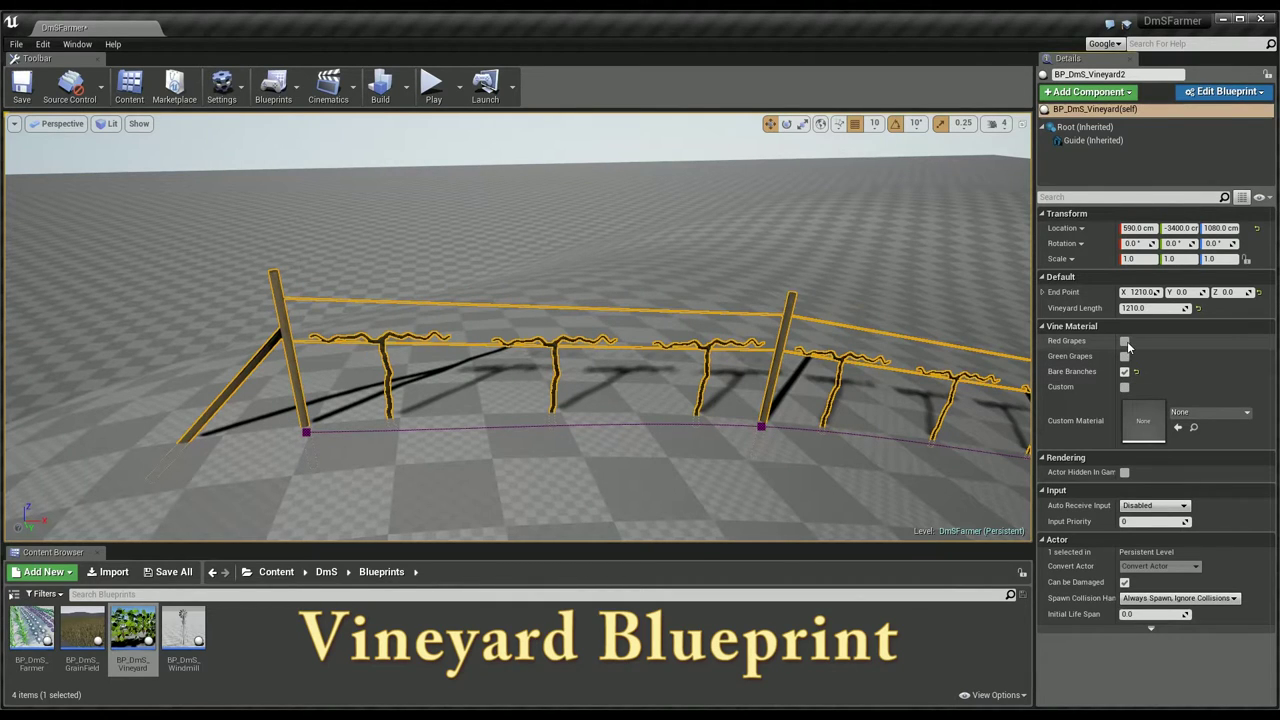
click(1125, 342)
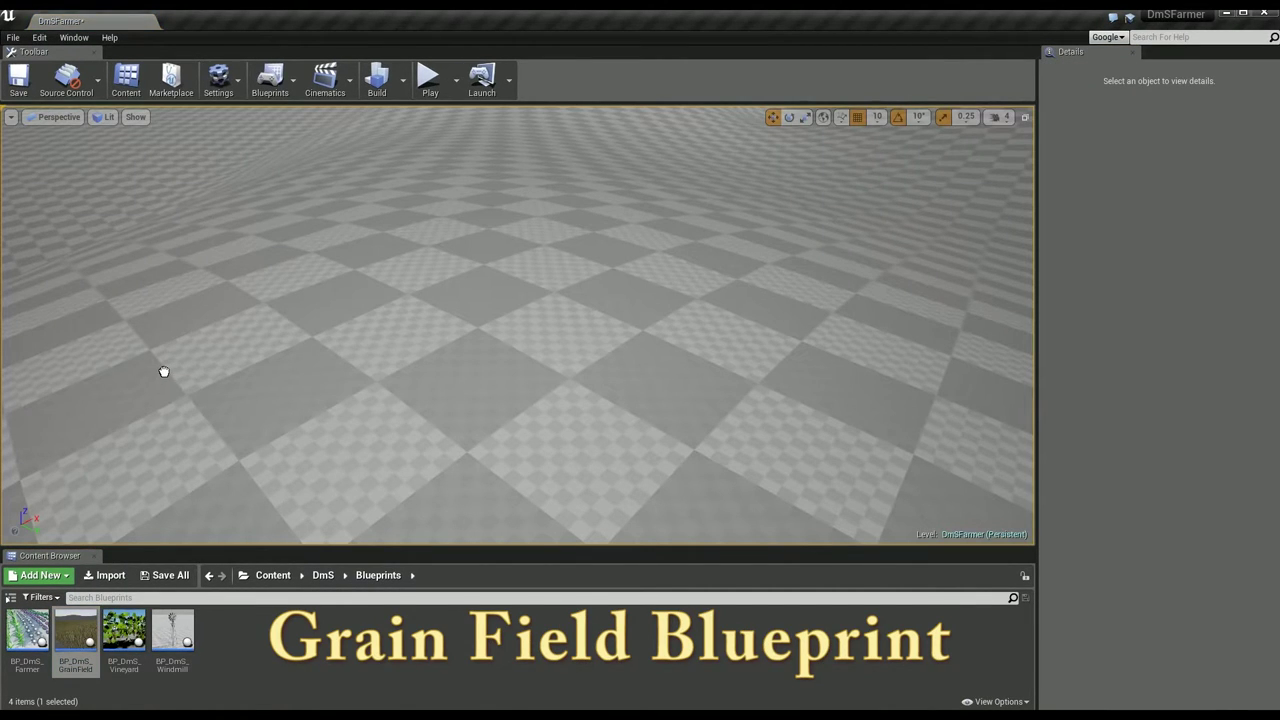
Place BP_DmS_GrainField and drag its Corner to stretch the grid to 630 by 390
drag(164, 372, 152, 279)
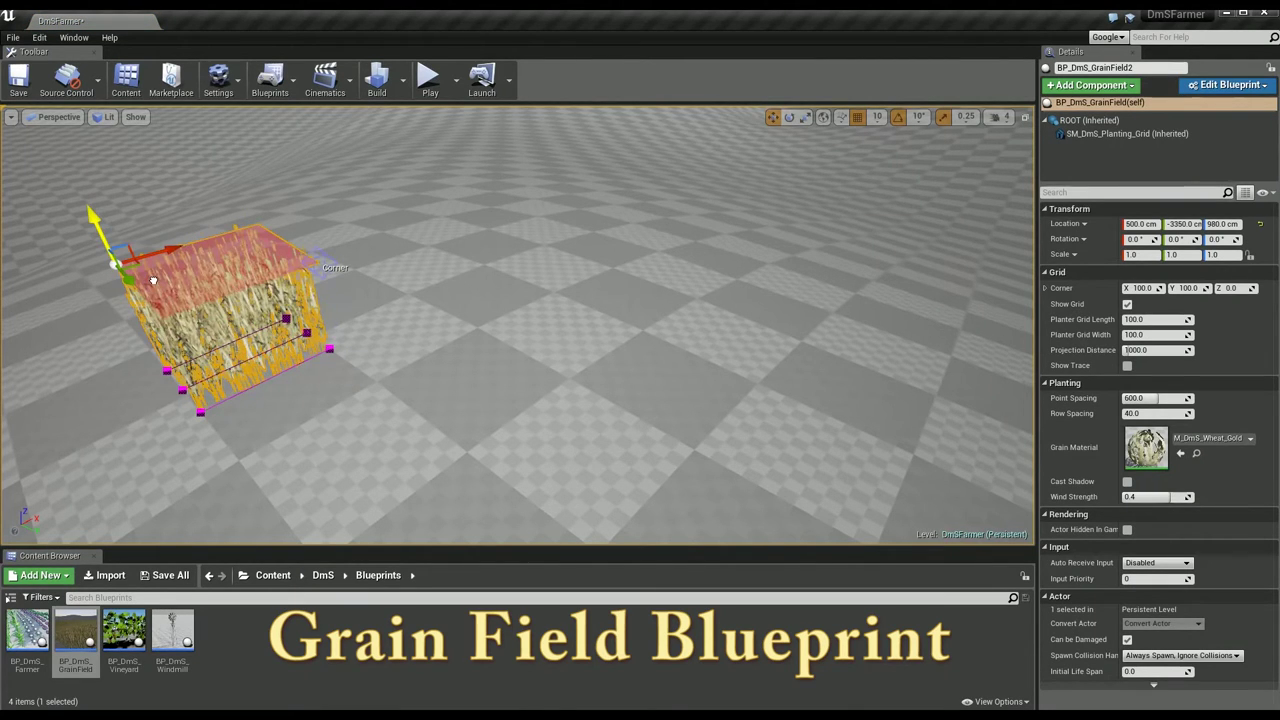
click(330, 266)
mouse_move(365, 255)
mouse_down()
mouse_move(742, 148)
mouse_move(743, 131)
mouse_up()
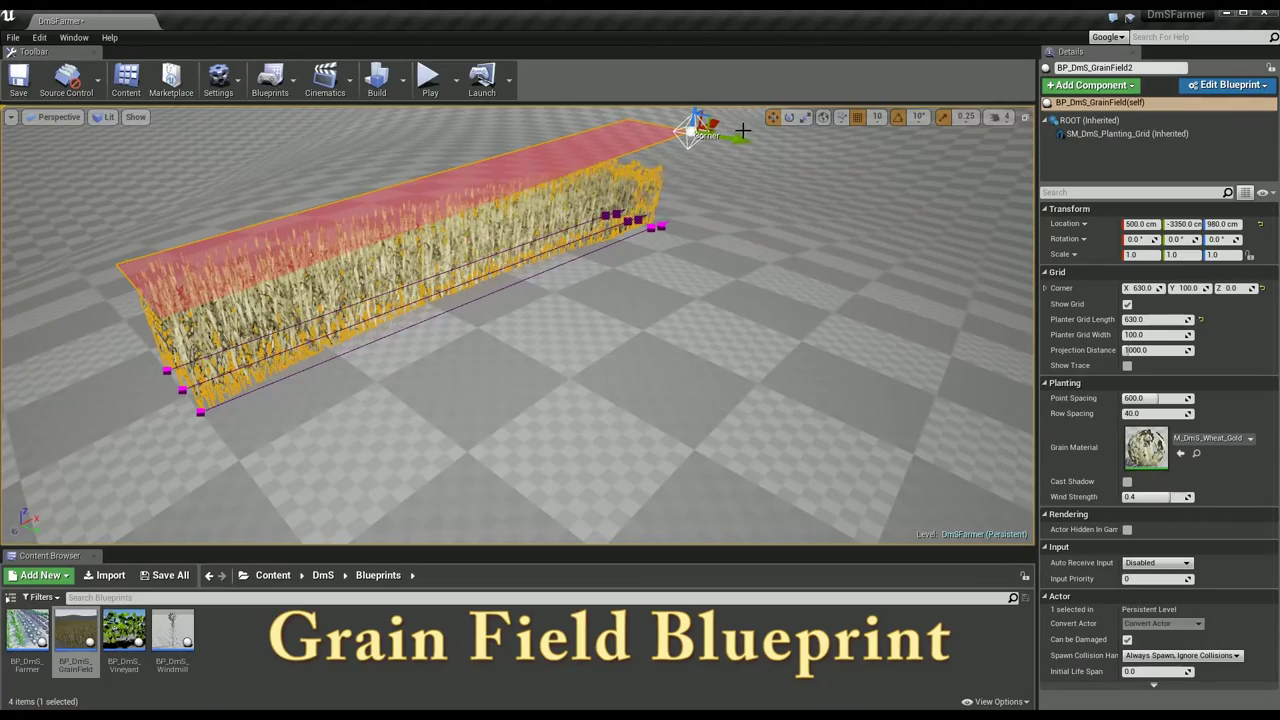
drag(743, 131, 978, 300)
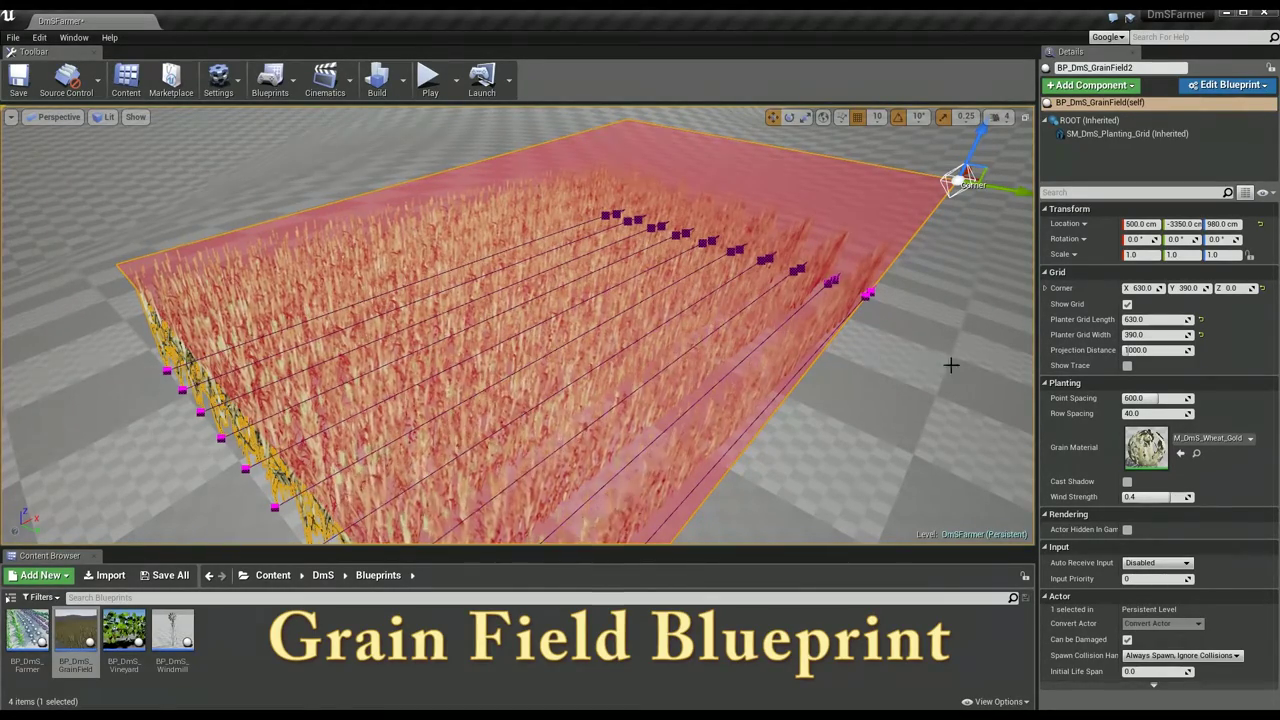
click(1160, 414)
Set Row Spacing to 20, test Wind Strength at 1.0 and 2, then reset it to 0.4
text(20)
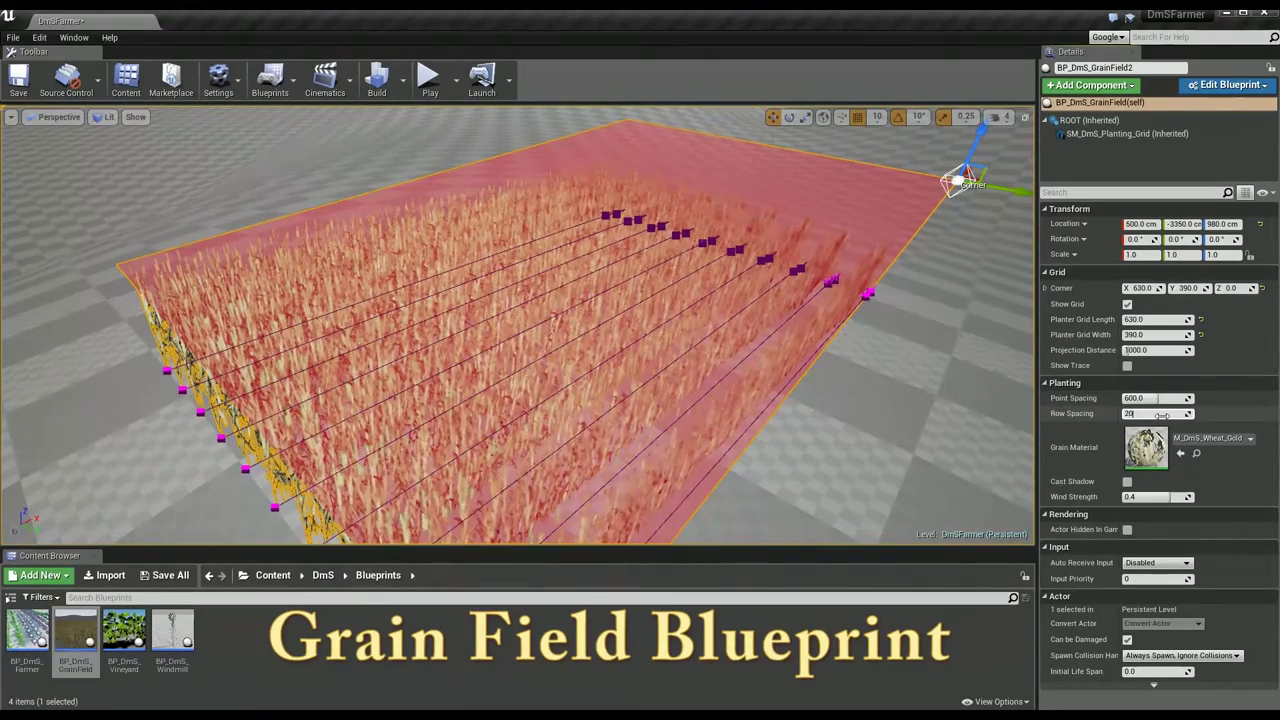
key(Return)
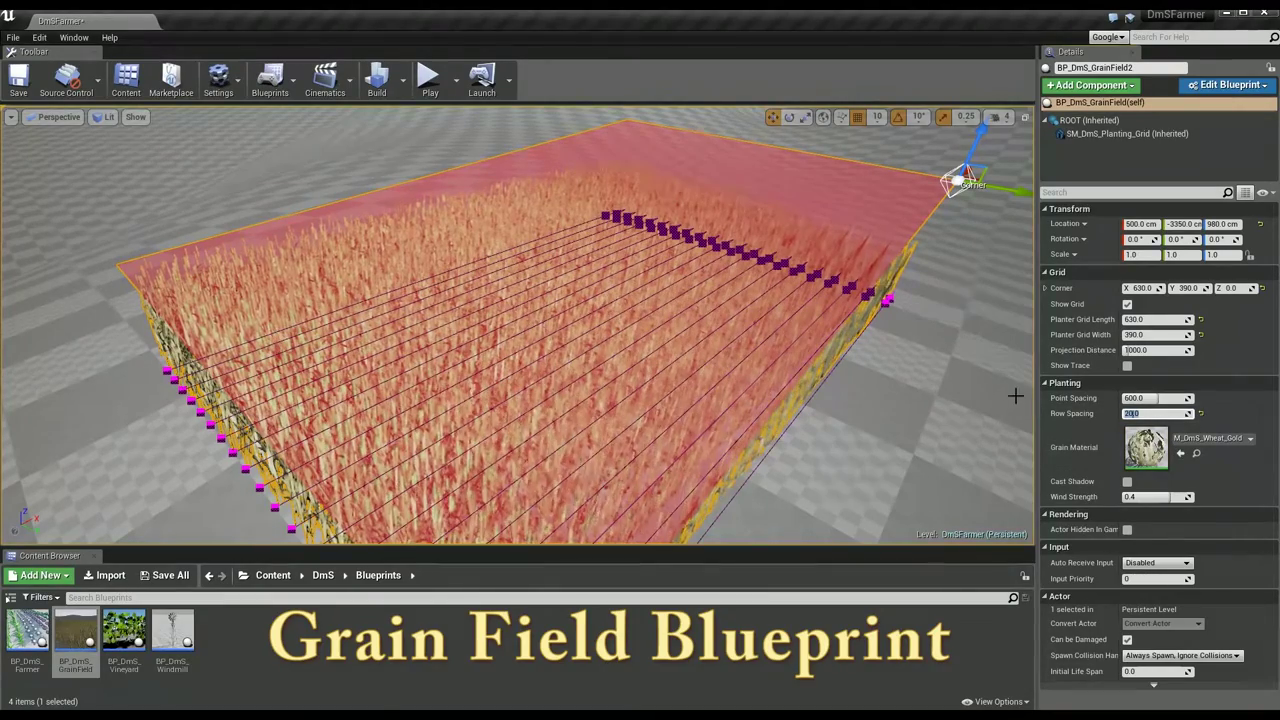
click(1147, 497)
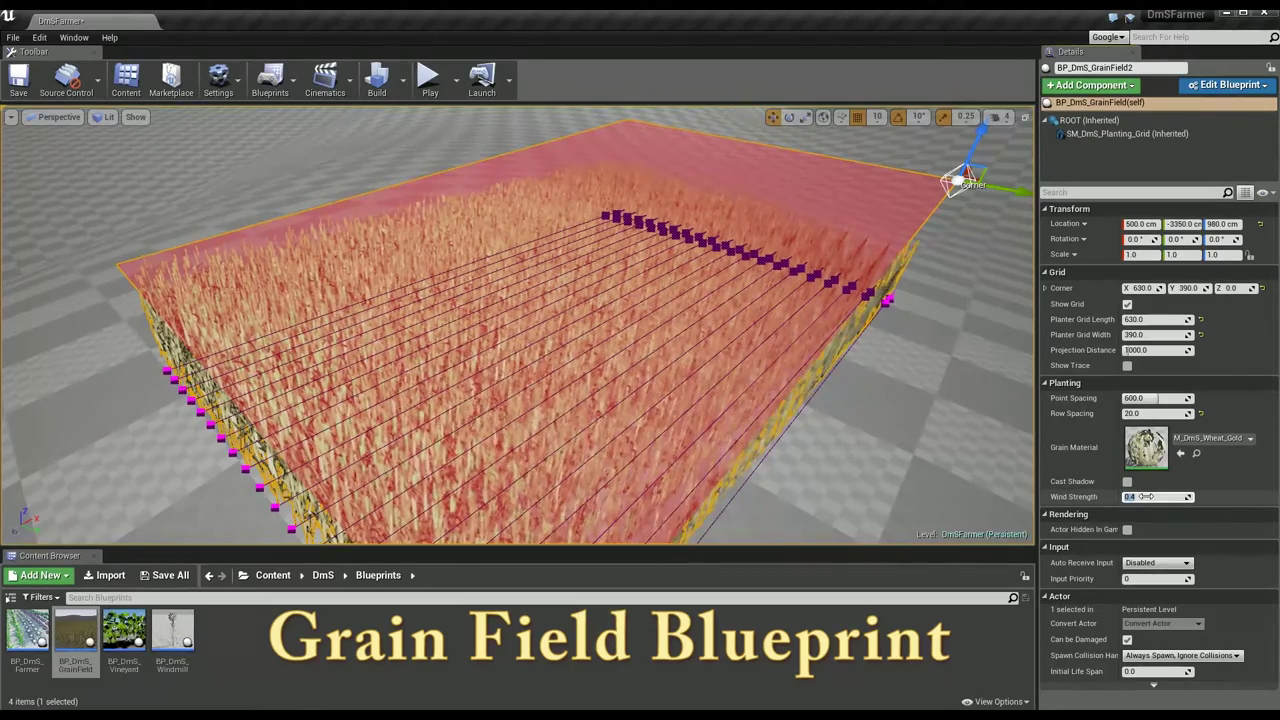
text(1)
key(Return)
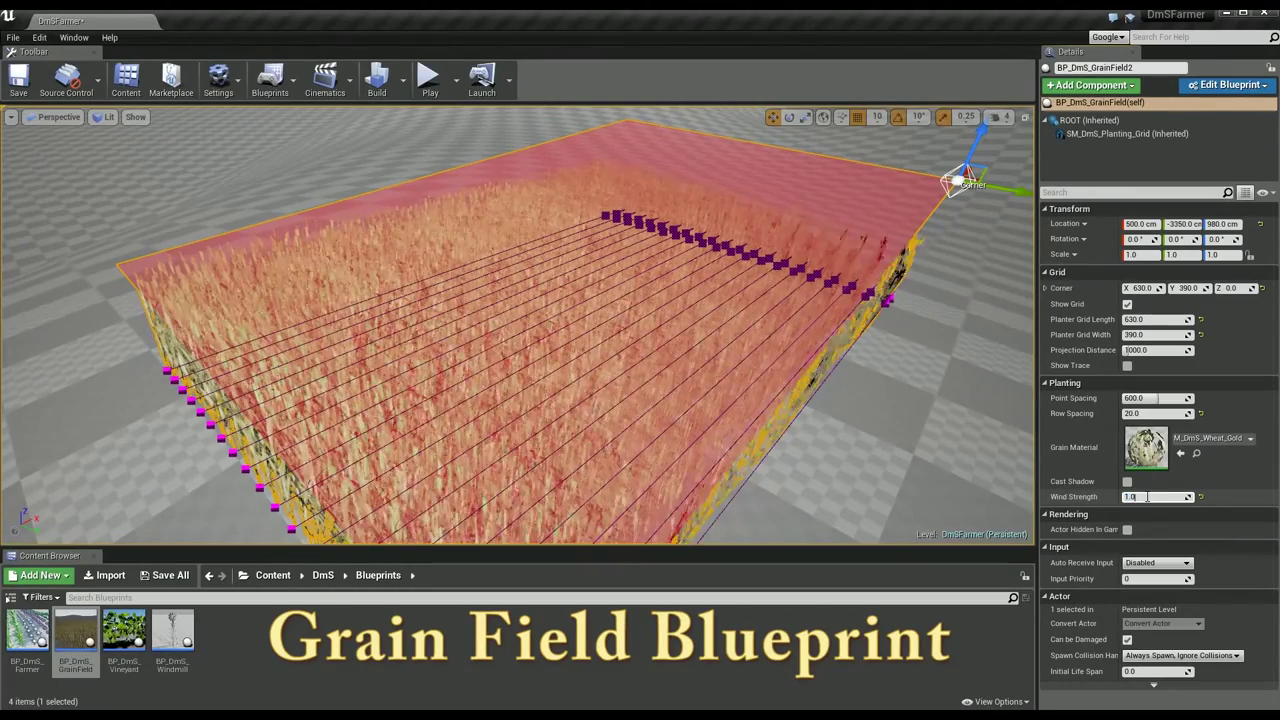
text(2)
key(Return)
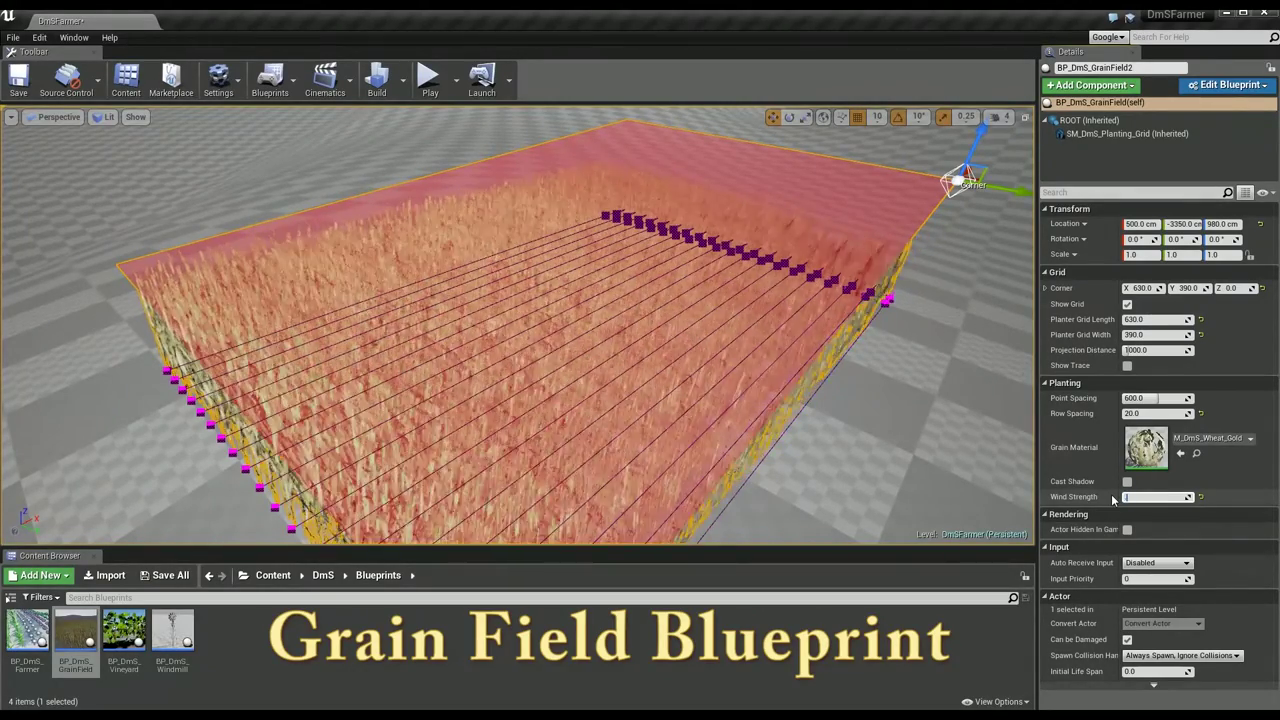
text(0.4)
click(1112, 499)
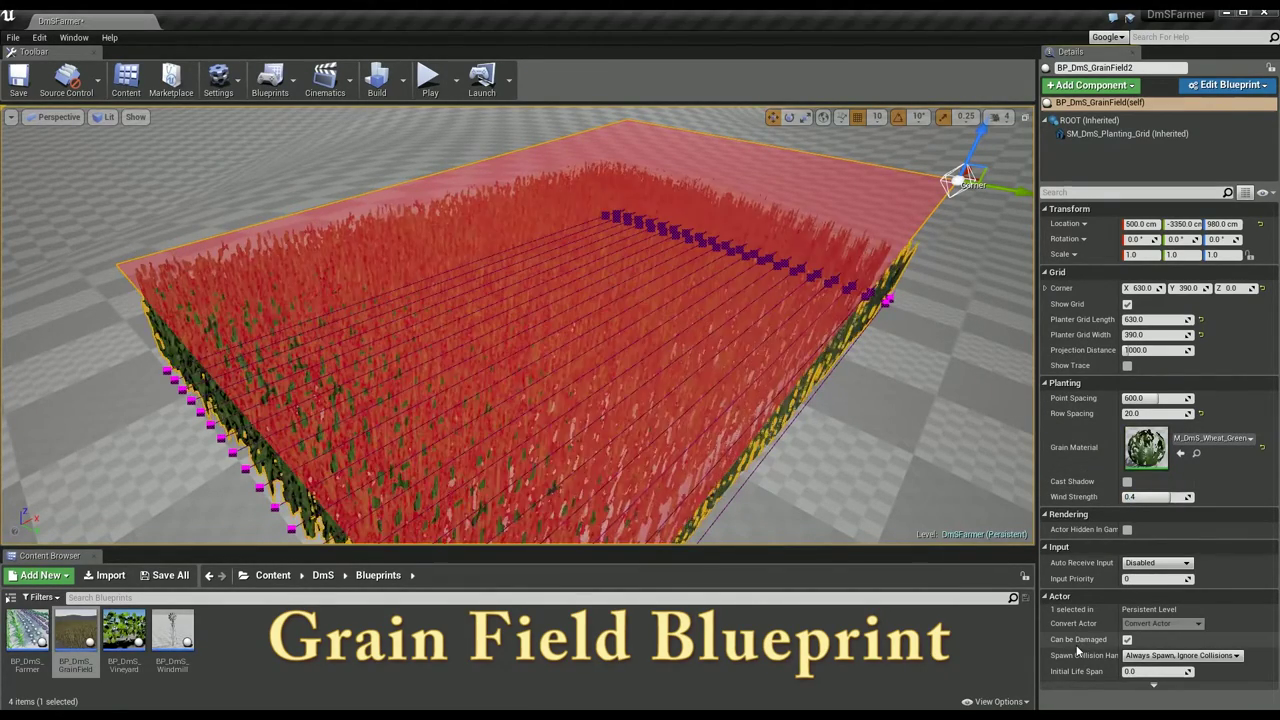
Turn off Show Grid to hide the grain field's planting grid overlay
click(939, 436)
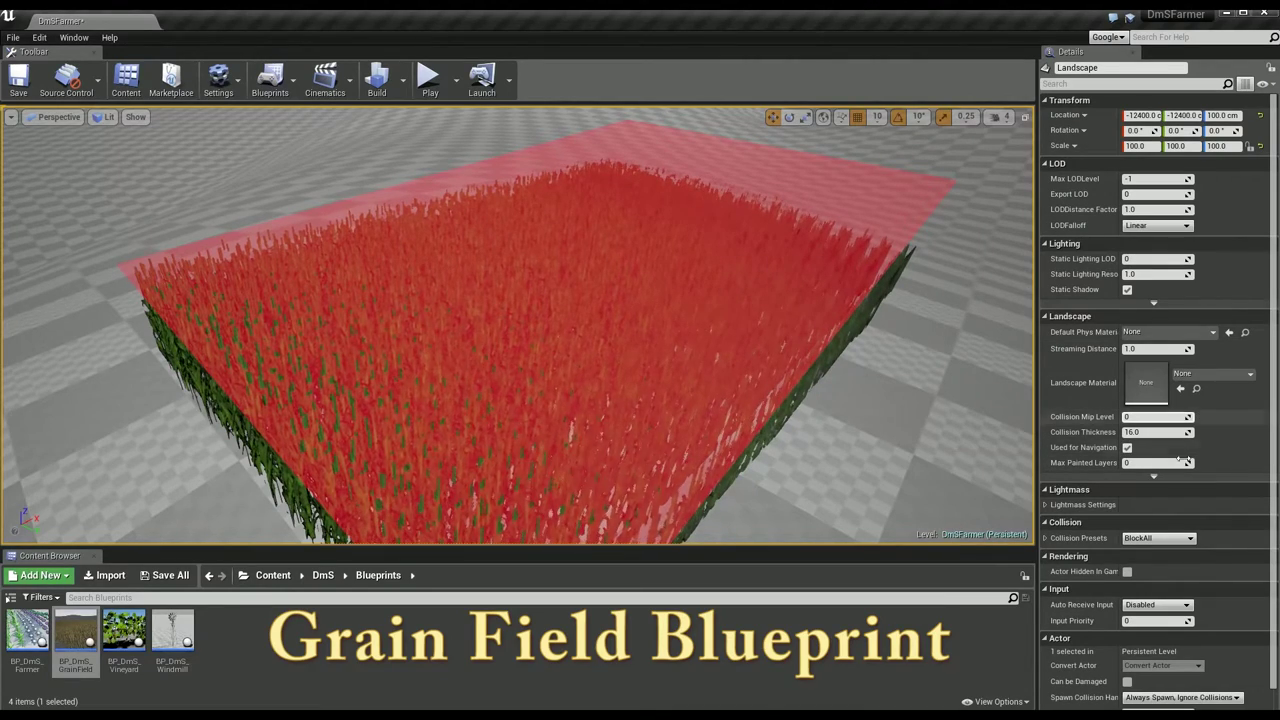
click(810, 316)
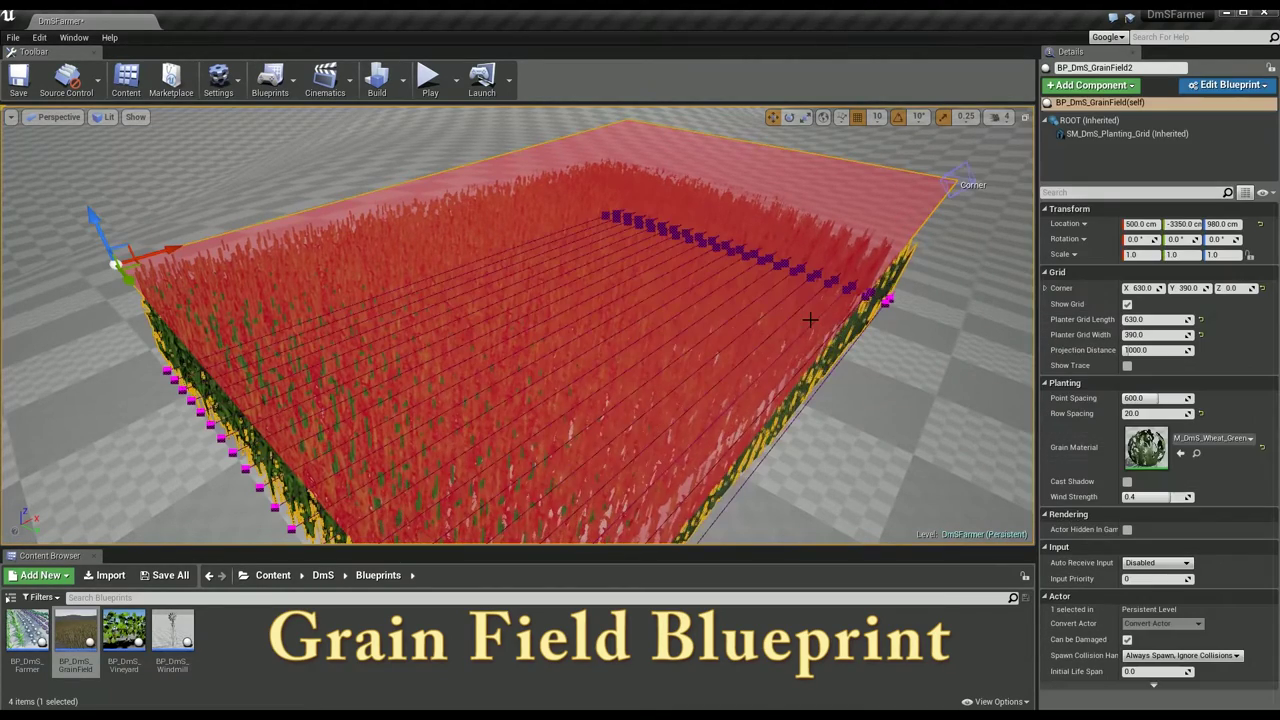
click(1127, 304)
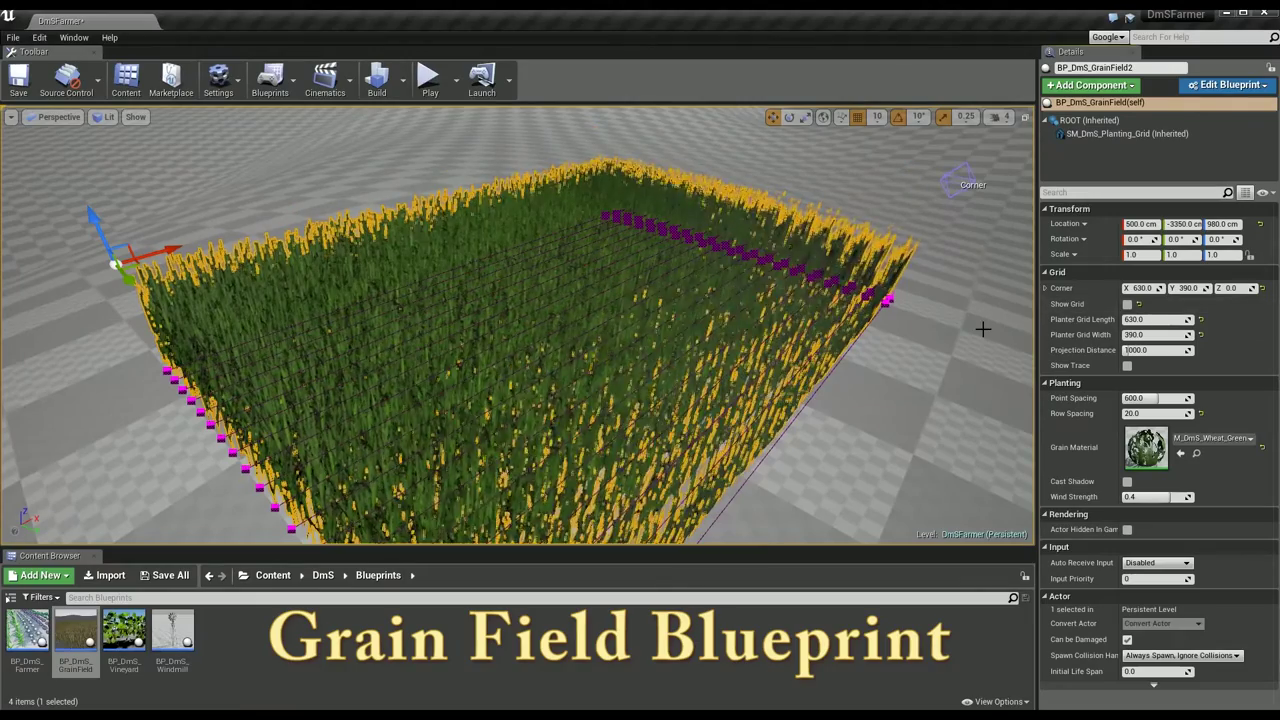
click(937, 334)
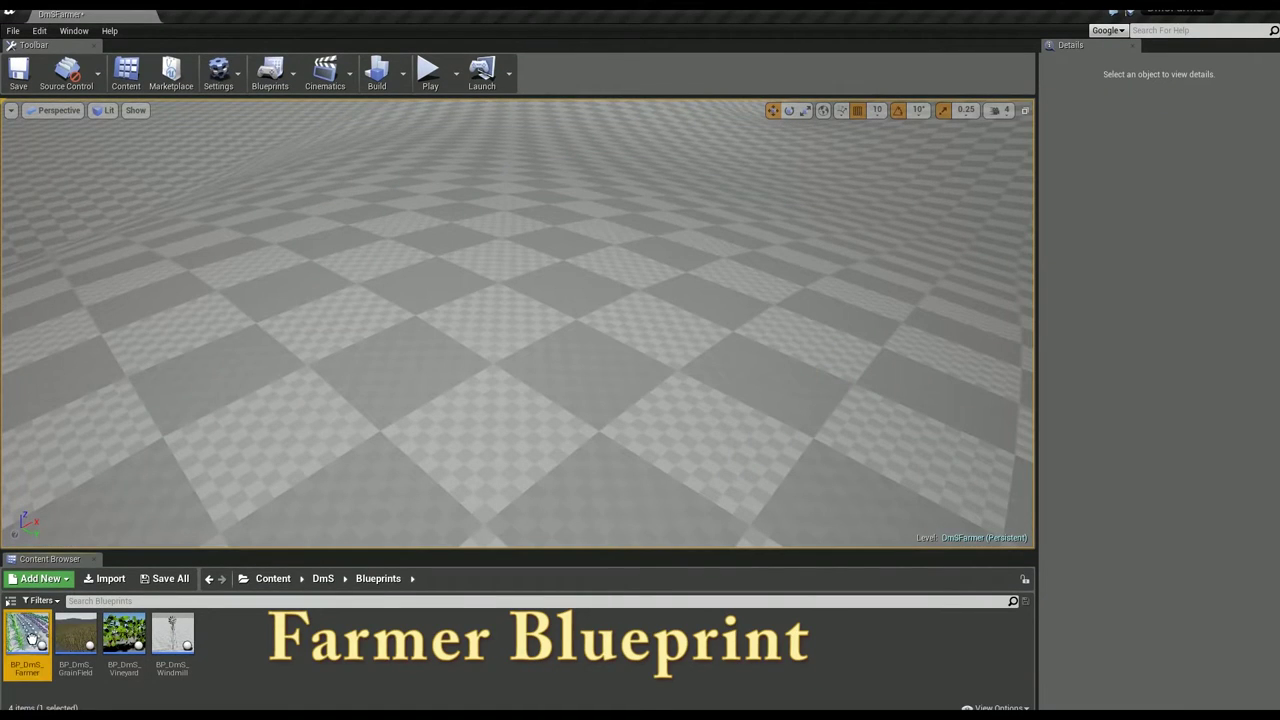
Place BP_DmS_Farmer and drag its Corner to make a 360 by 430 cabbage grid
click(28, 634)
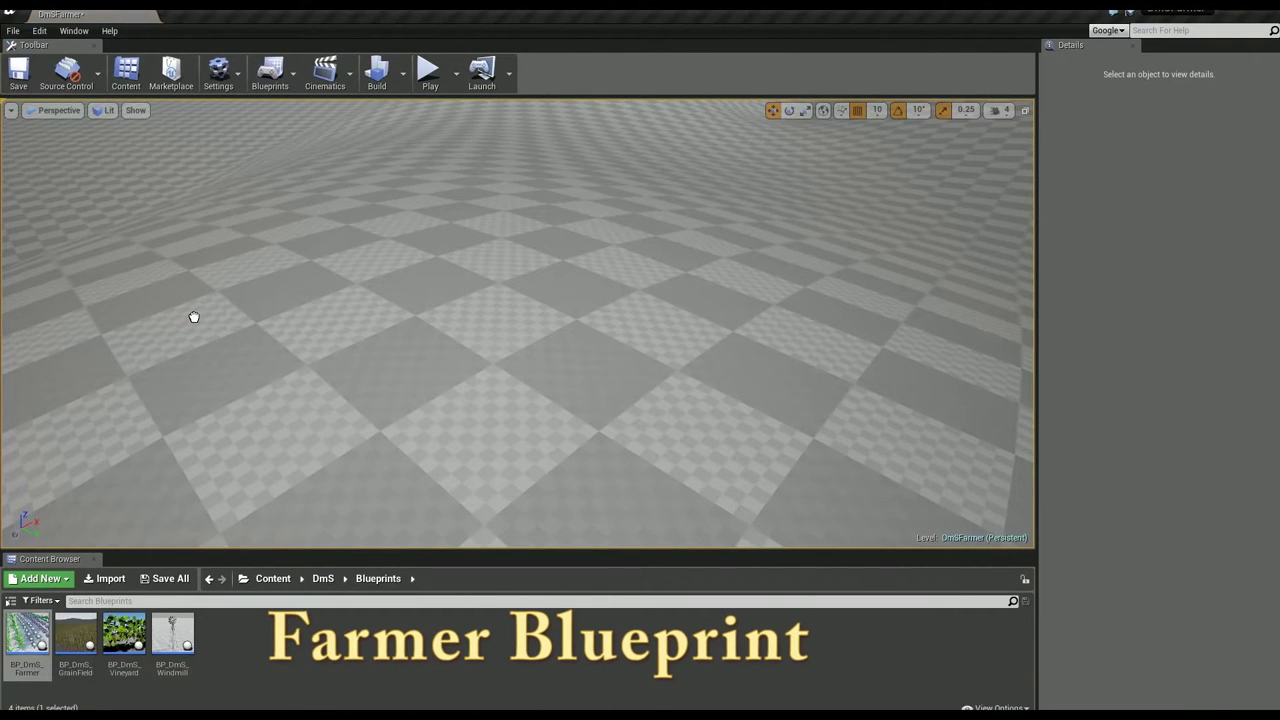
drag(194, 317, 200, 227)
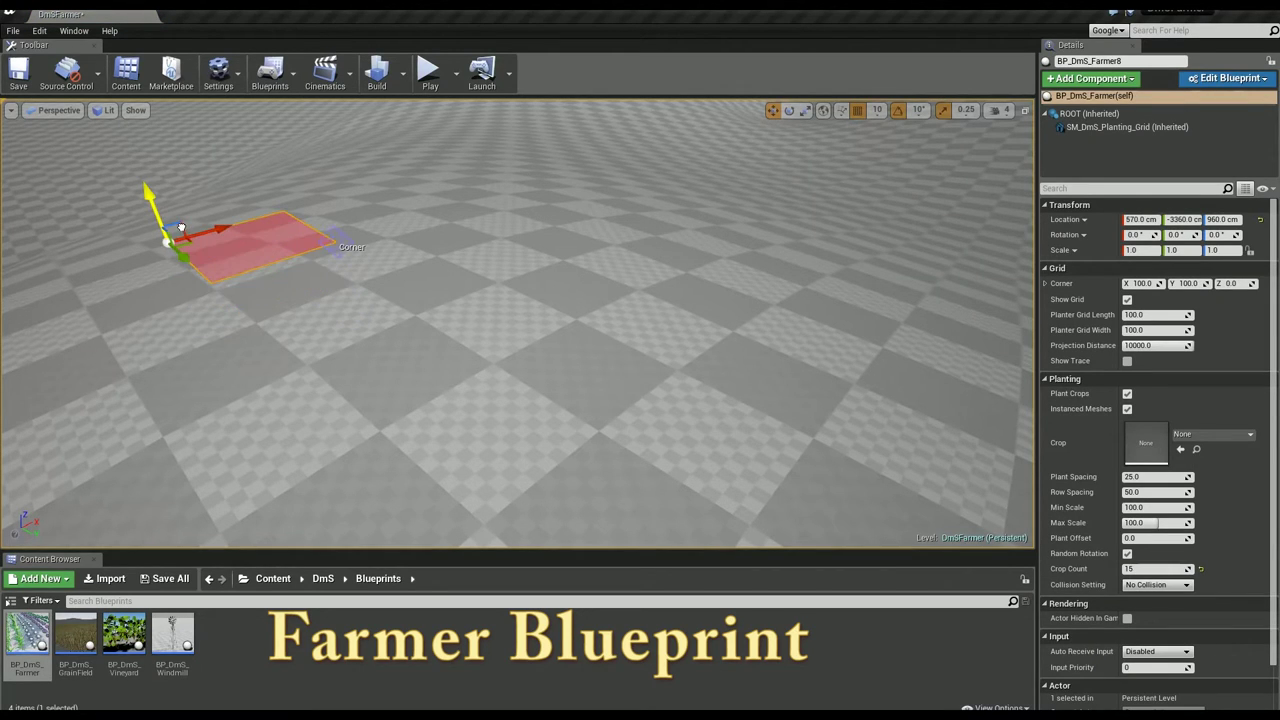
click(342, 238)
drag(342, 238, 540, 183)
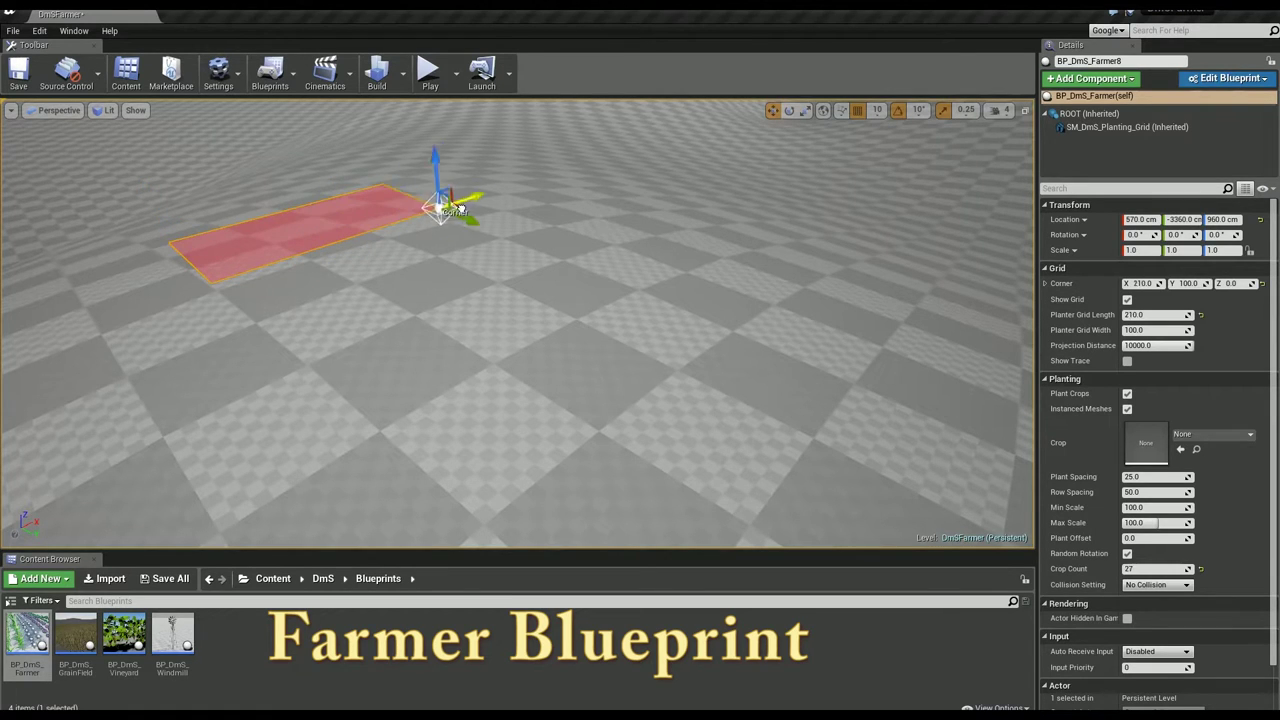
drag(540, 183, 879, 386)
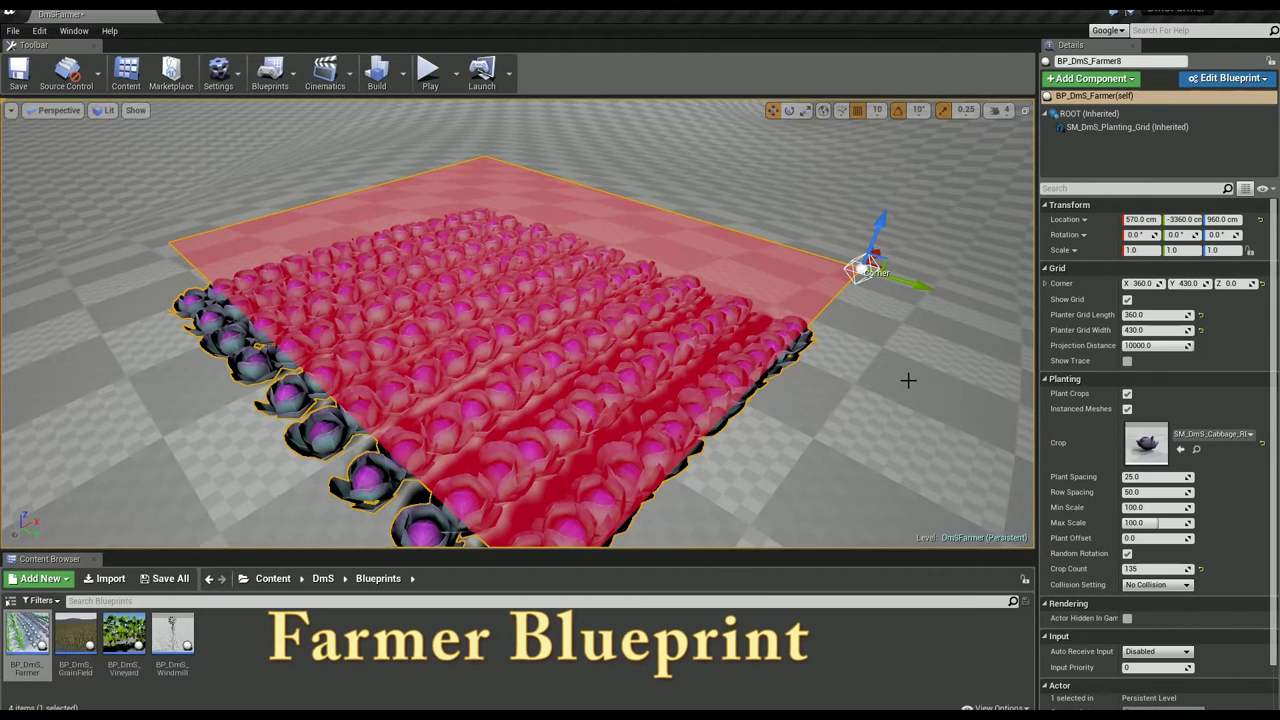
Set Plant Spacing 40, Min Scale 80 and Plant Offset 5, and hide the grid
click(1153, 481)
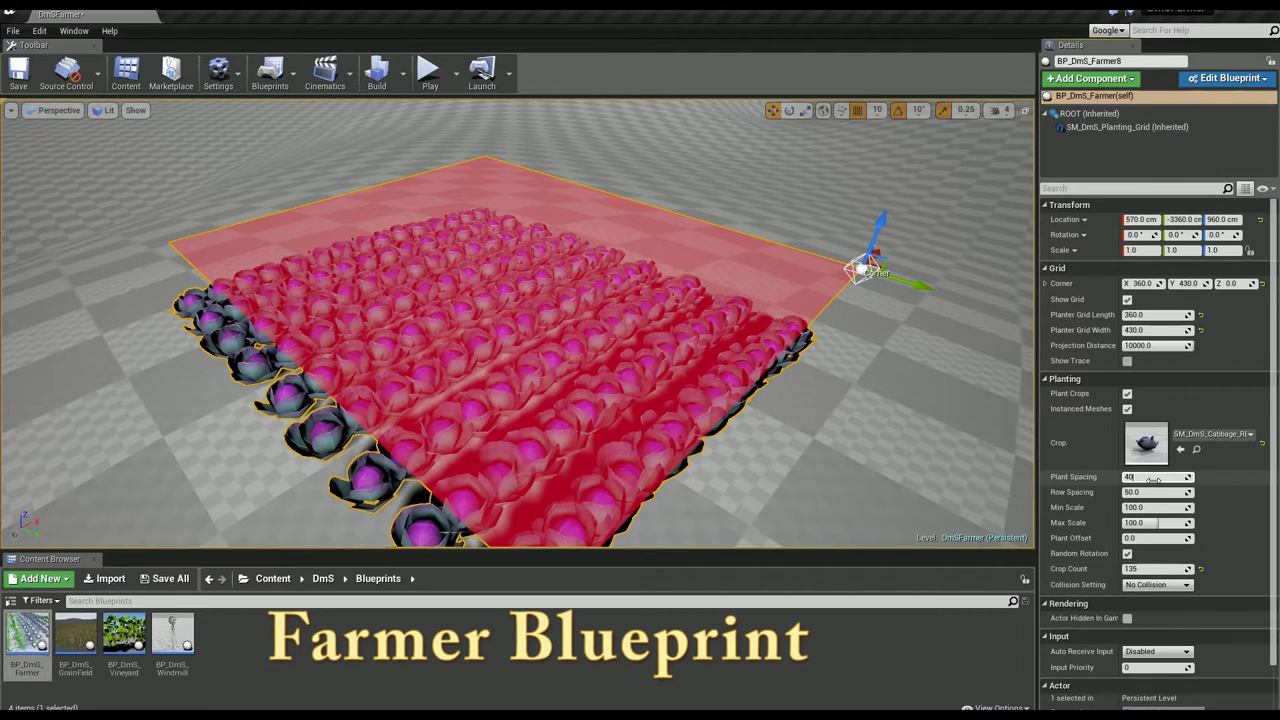
text(40)
key(Return)
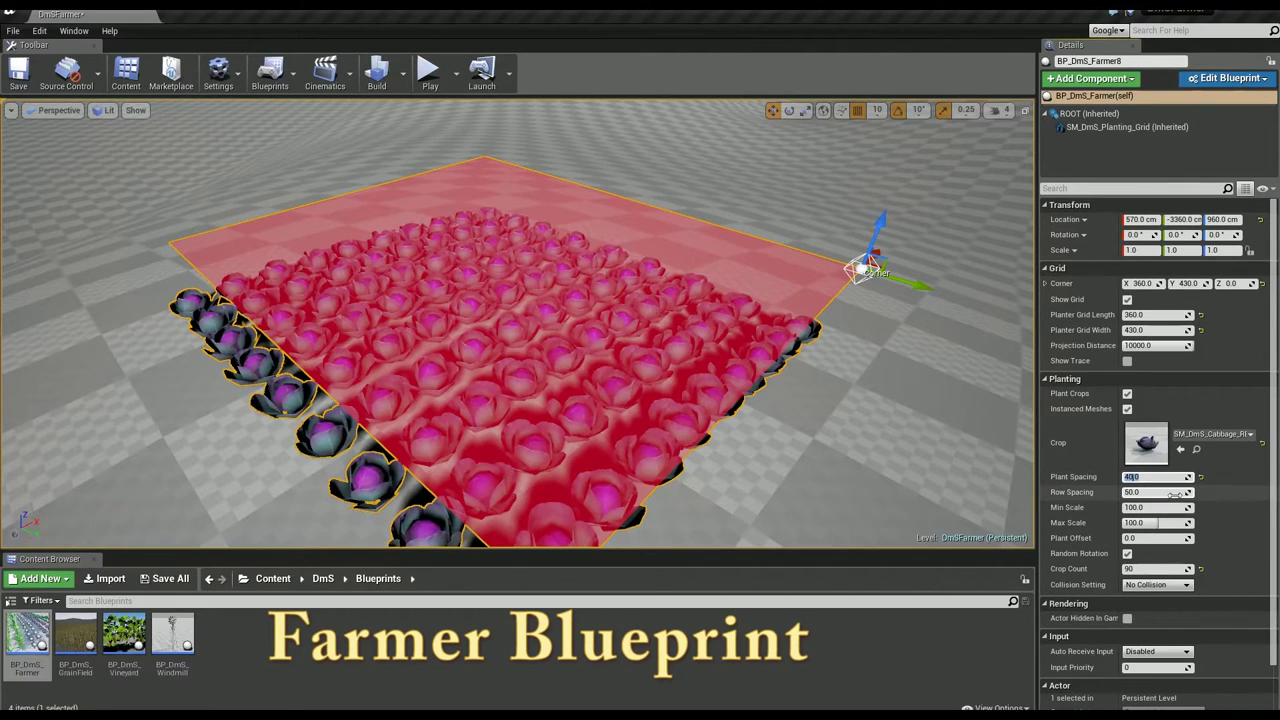
click(1156, 507)
text(80)
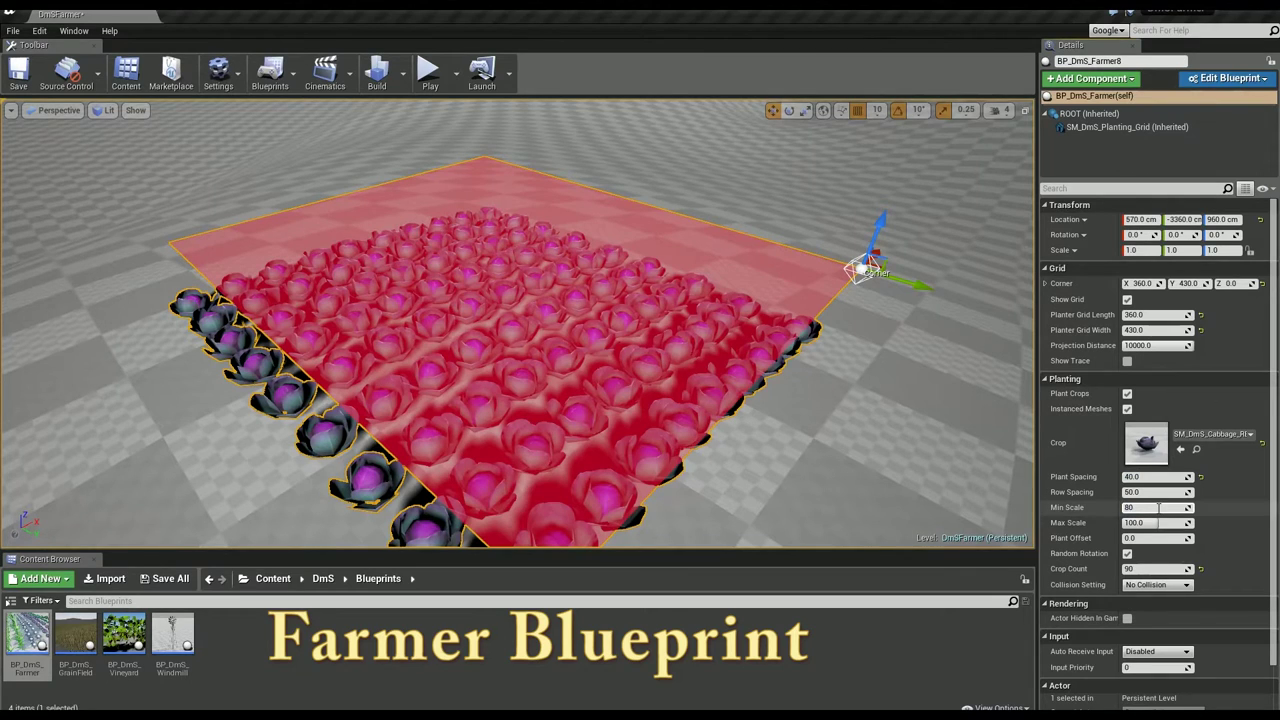
key(Return)
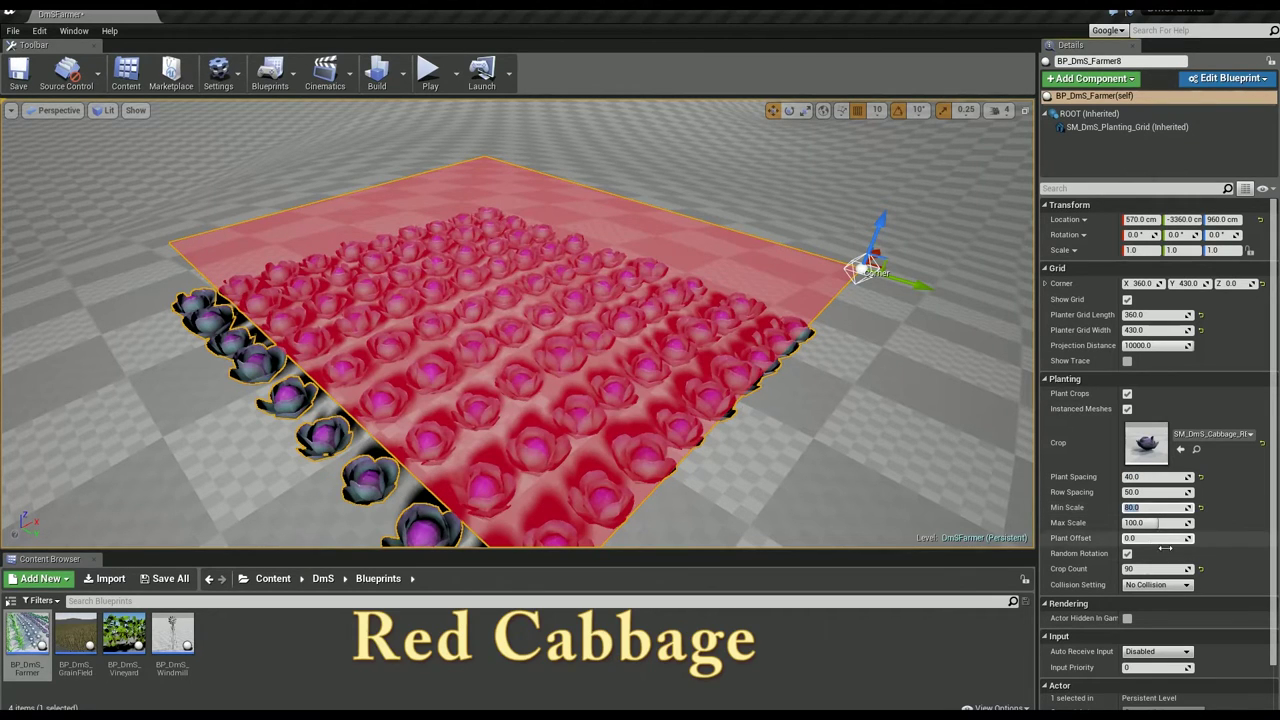
click(1156, 539)
text(5)
key(Return)
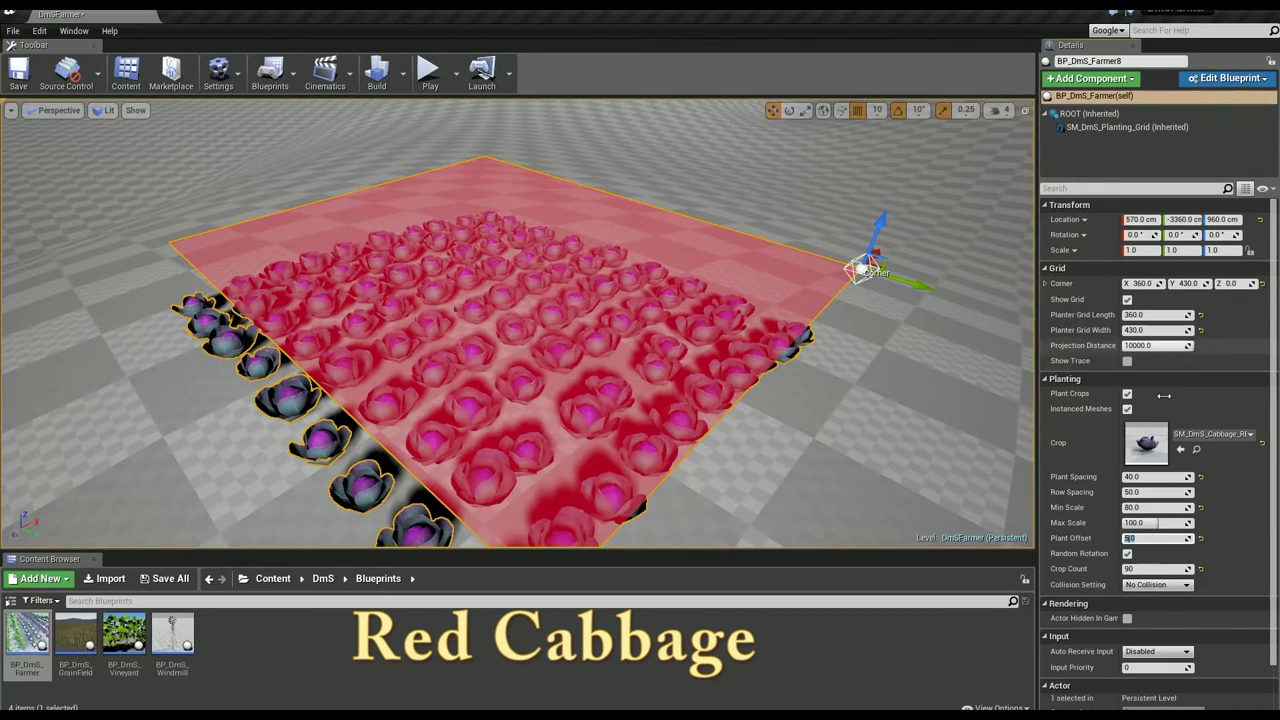
click(1127, 299)
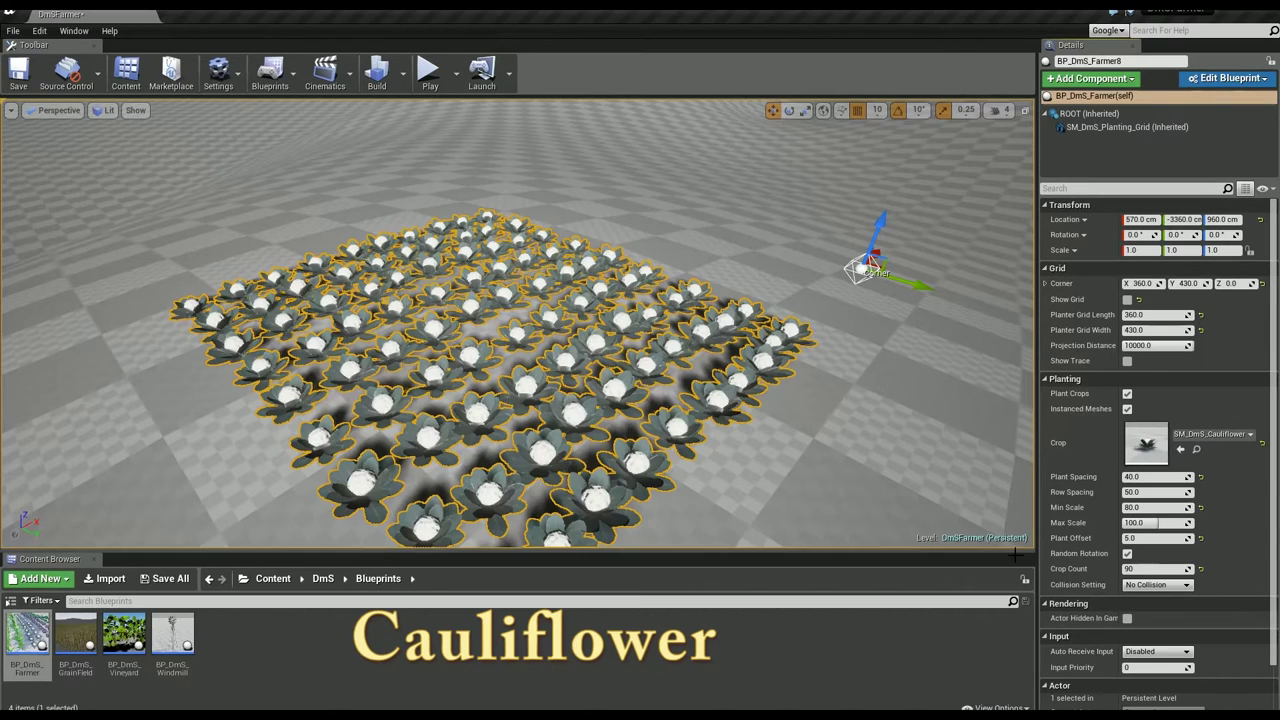
Set the farmer grid's Crop to SM_DmS_Corn_MR and preview the corn plants
click(955, 464)
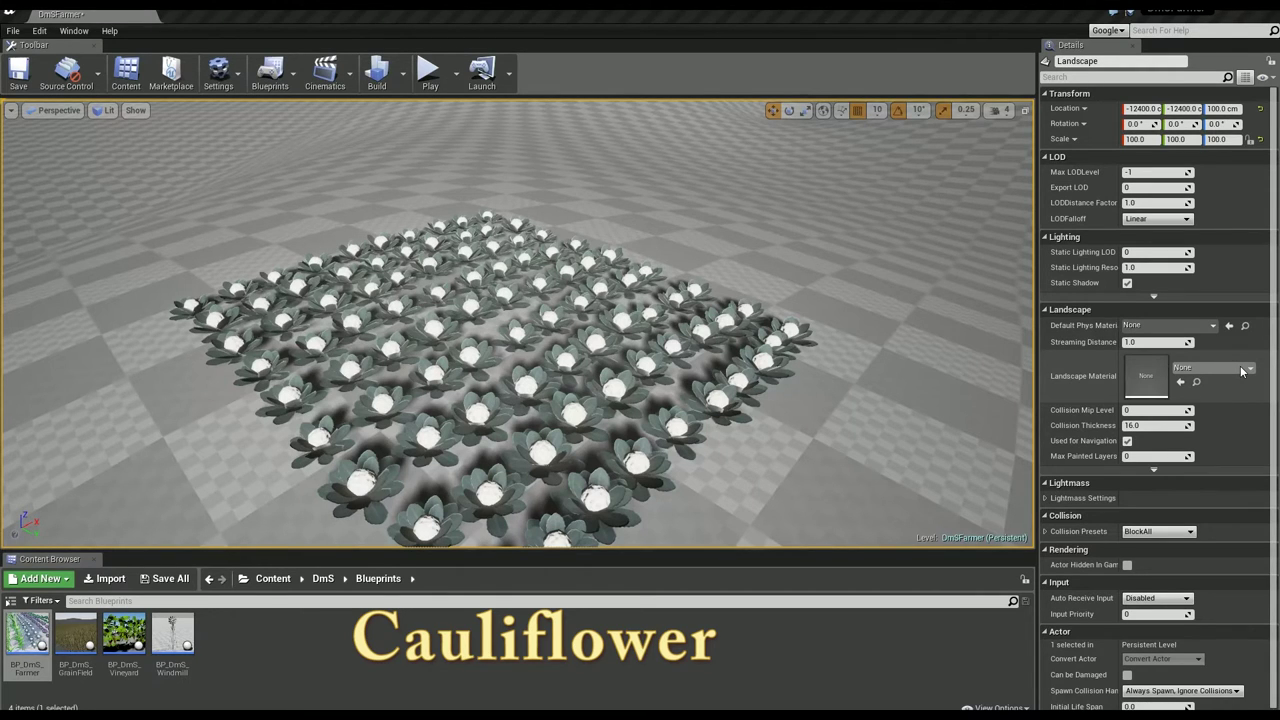
click(764, 360)
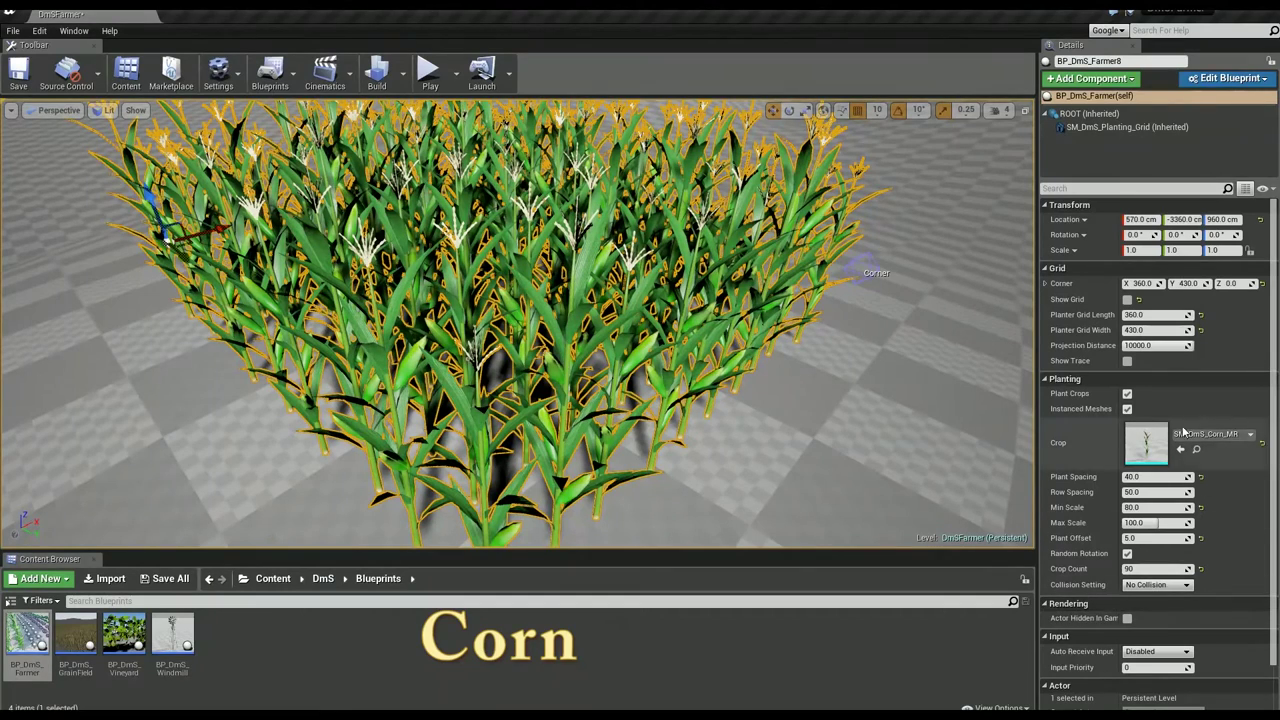
click(948, 435)
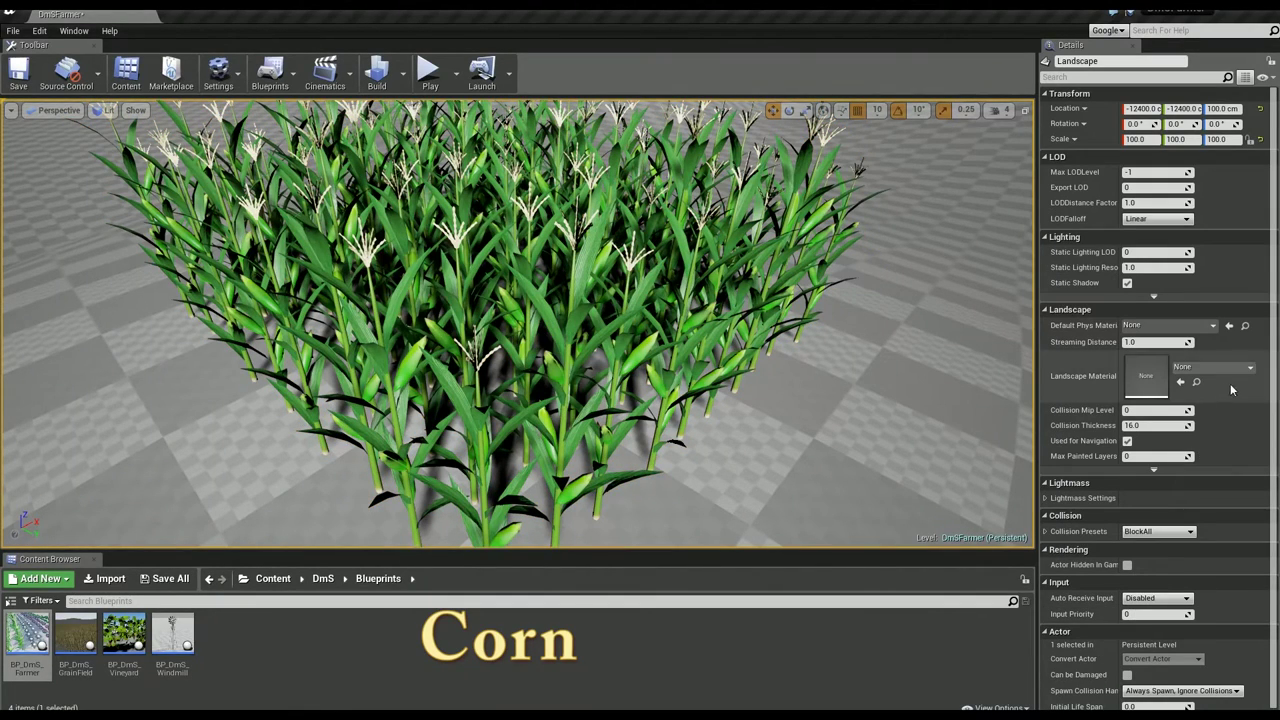
click(751, 263)
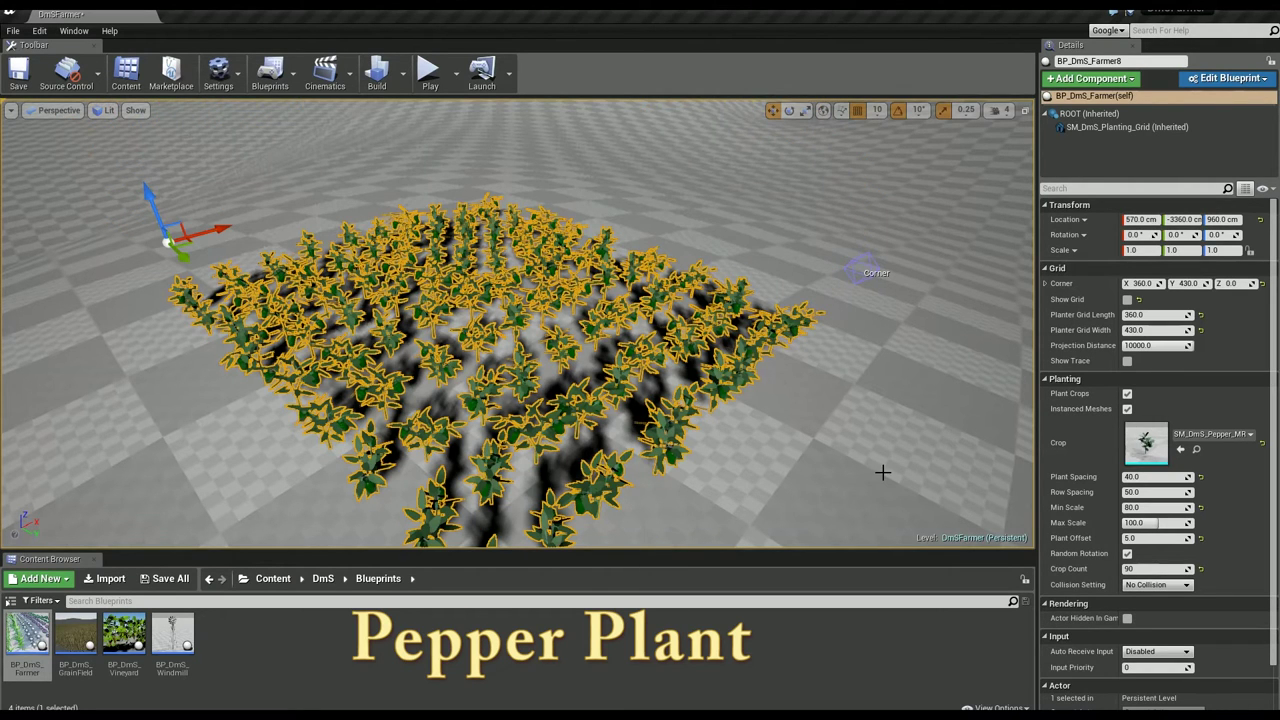
Swap the crop from pepper to tomato and then SM_DmS_Strawberry, previewing each
click(866, 415)
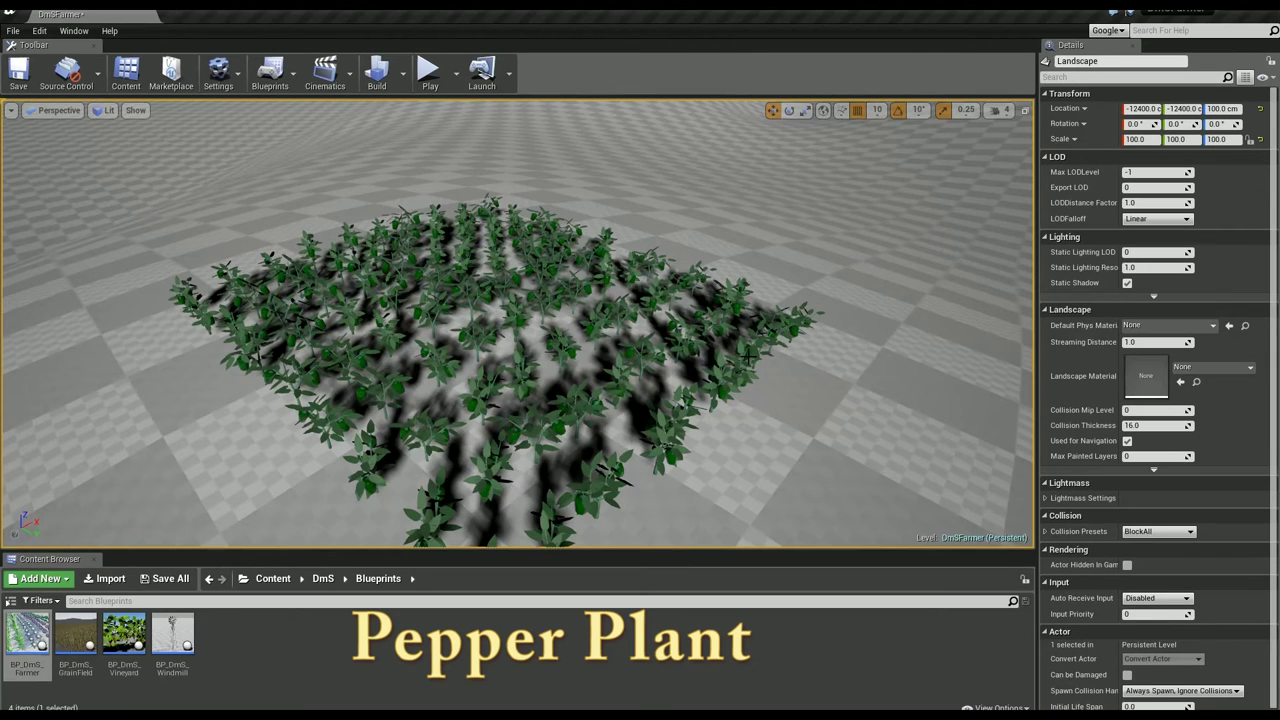
click(745, 355)
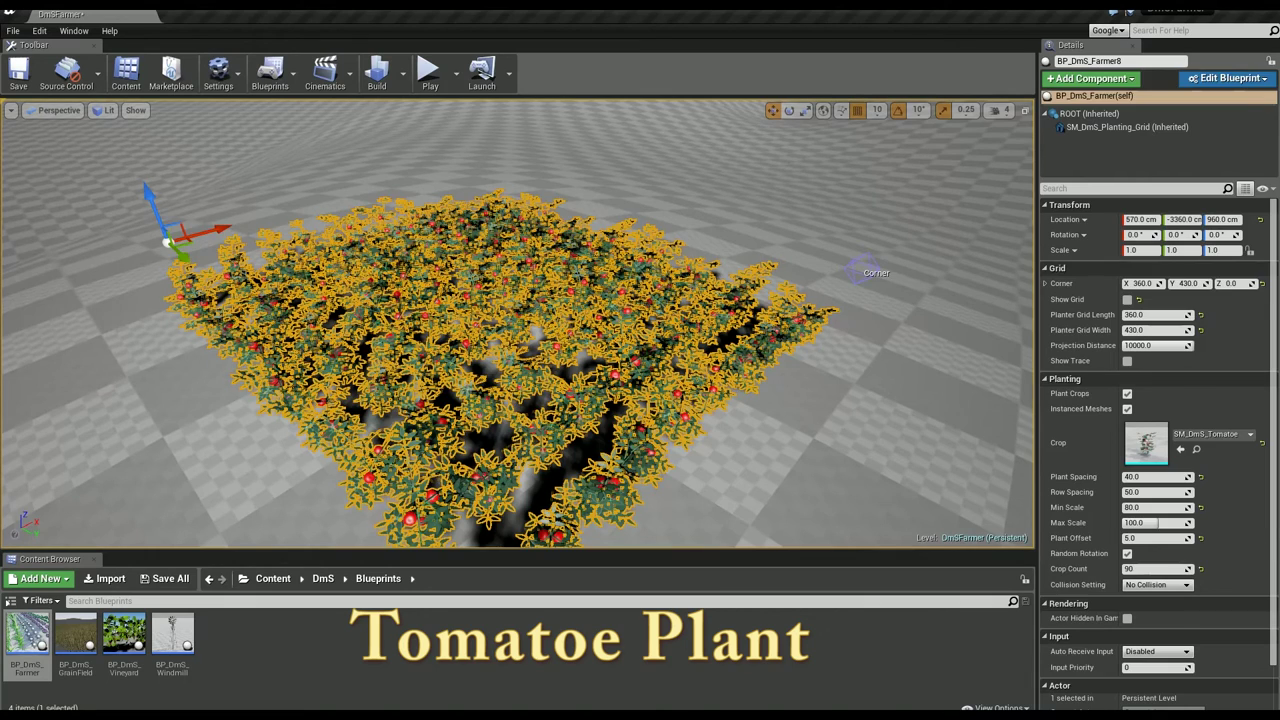
click(858, 416)
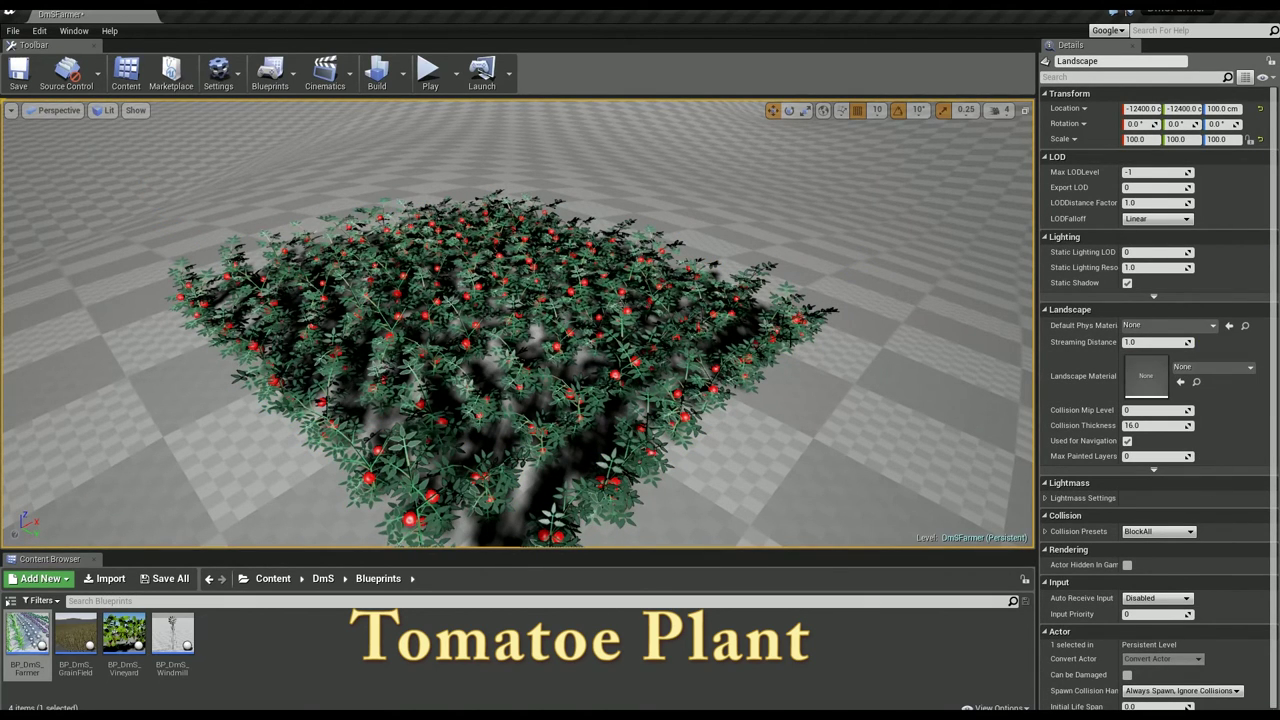
click(770, 330)
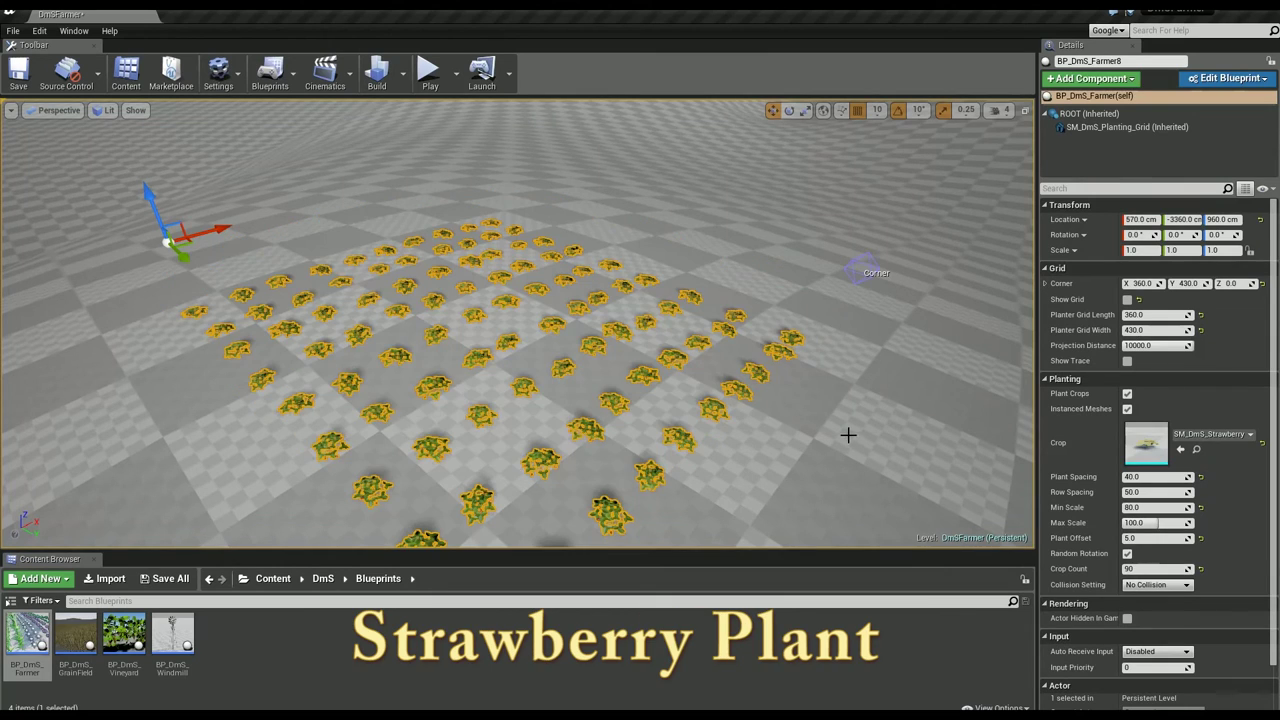
Set the strawberries' Plant Spacing to 30 and Row Spacing to 40
click(823, 414)
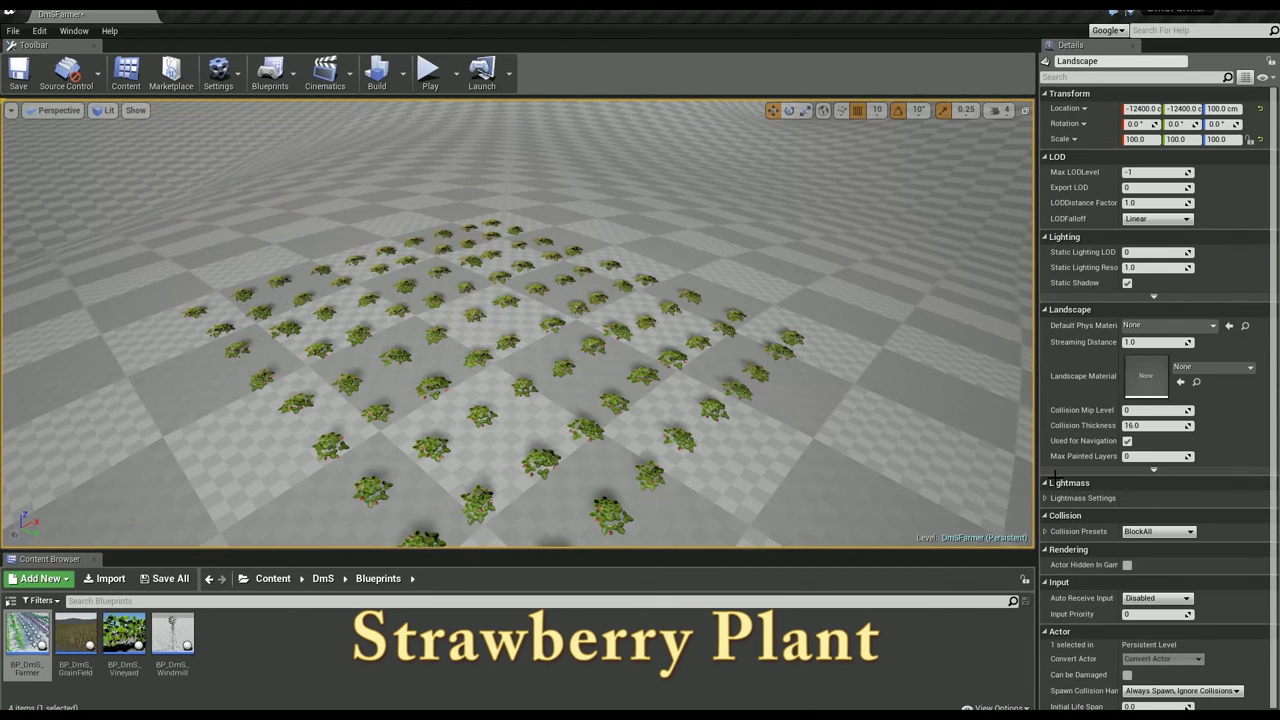
click(717, 408)
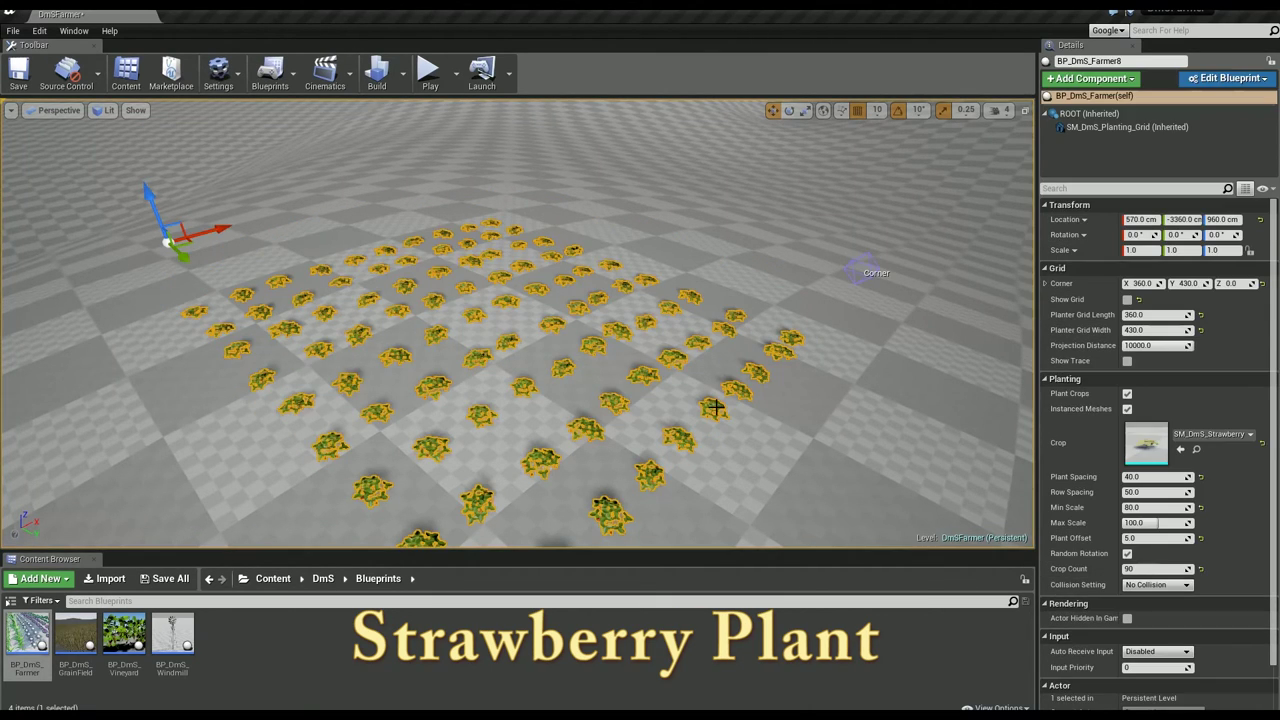
click(1184, 477)
text(30)
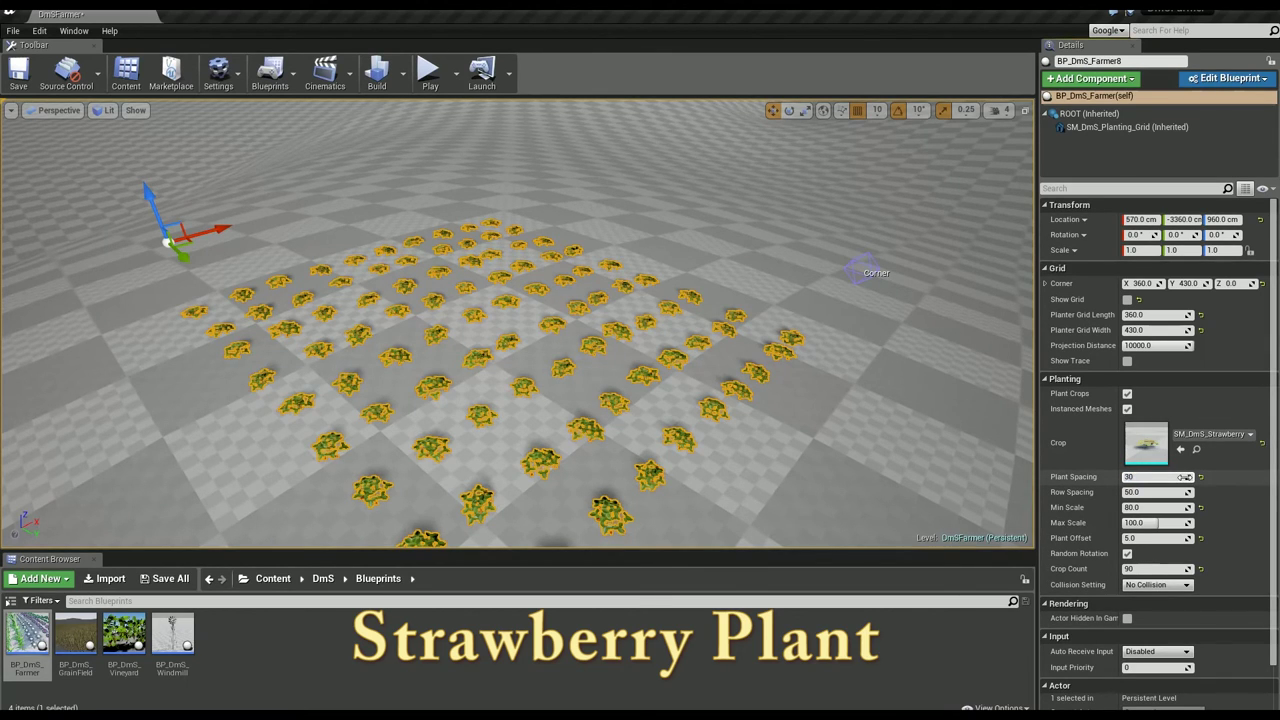
key(Return)
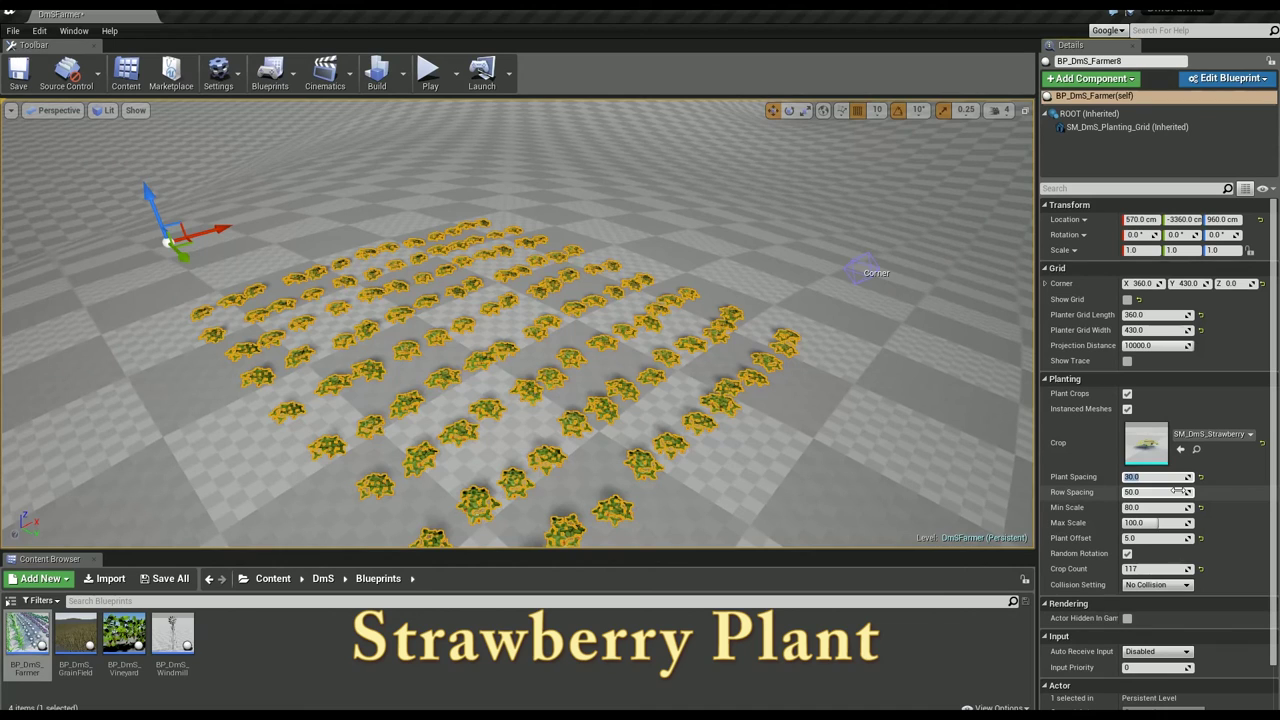
click(1178, 491)
text(40)
key(Return)
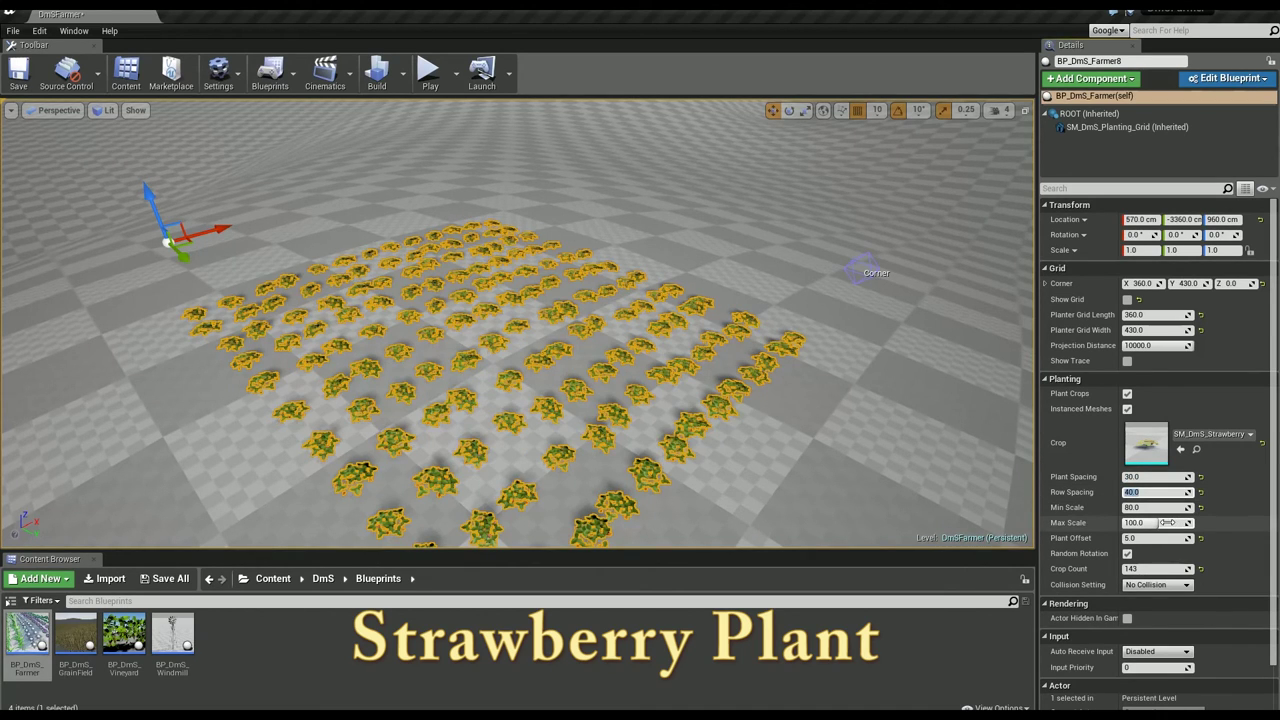
Switch the crop to SM_DmS_Beet with Plant Spacing 20
click(786, 439)
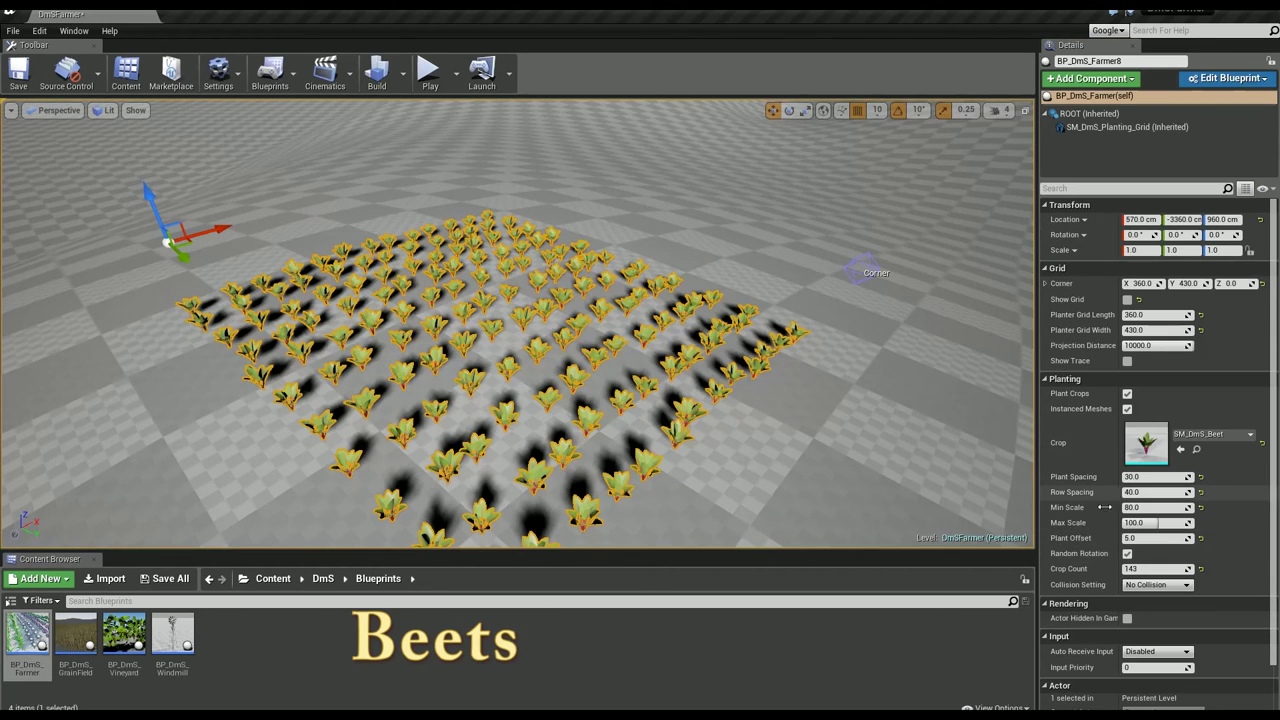
click(1163, 478)
text(20)
key(Return)
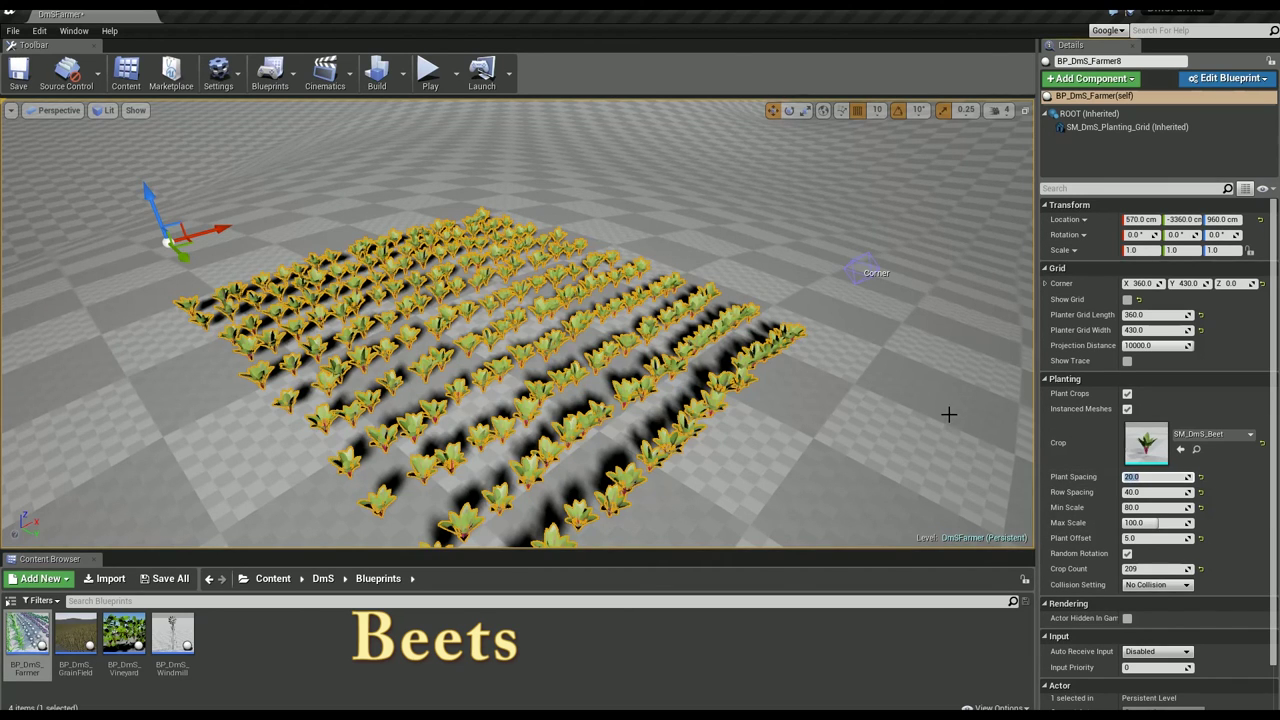
click(873, 405)
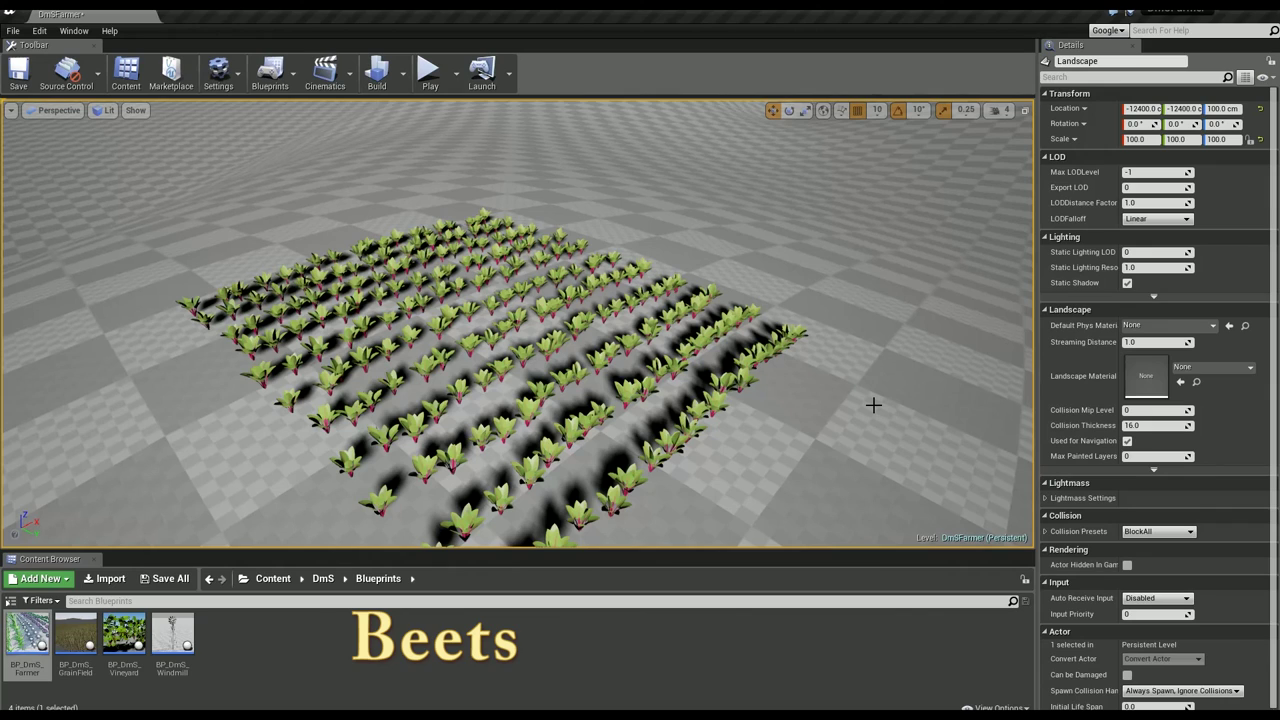